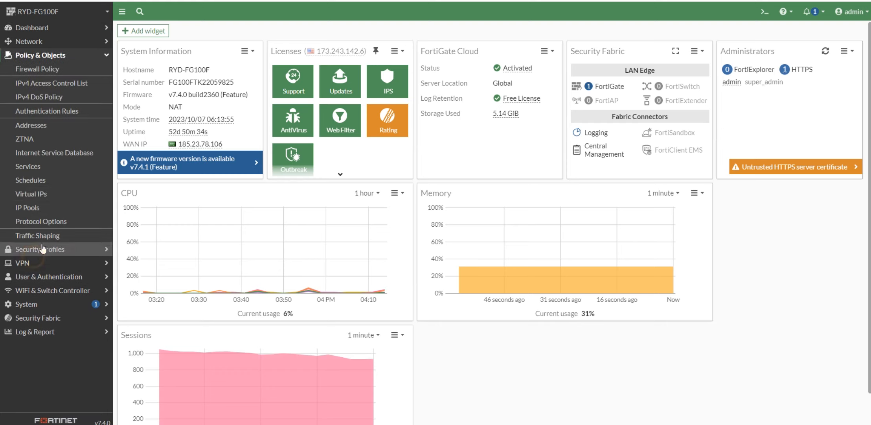
# Open Security Fabric > Fabric Connectors to view the FortiAnalyzer logging status.
pyautogui.click(27, 317)
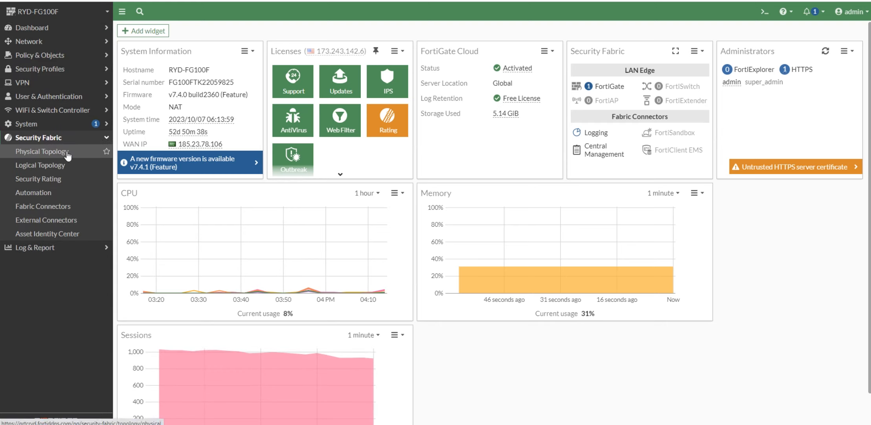
pyautogui.click(60, 206)
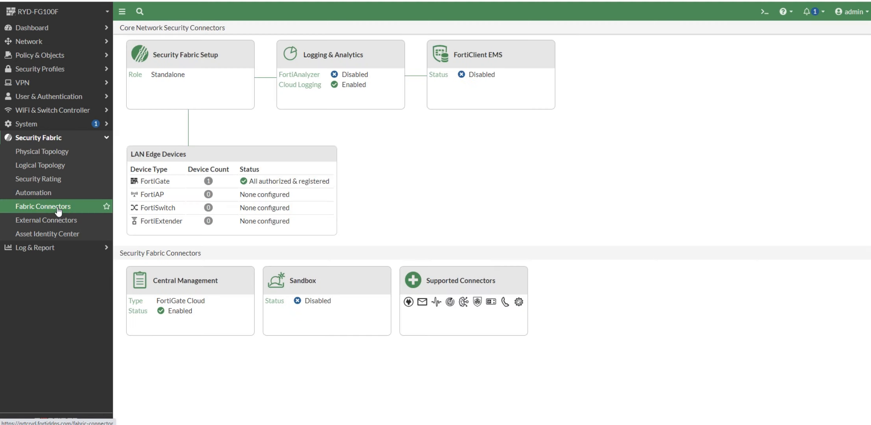
# Enable FortiAnalyzer logging to server 10.255.255.10 with Real Time upload and refresh the connection status.
pyautogui.click(326, 63)
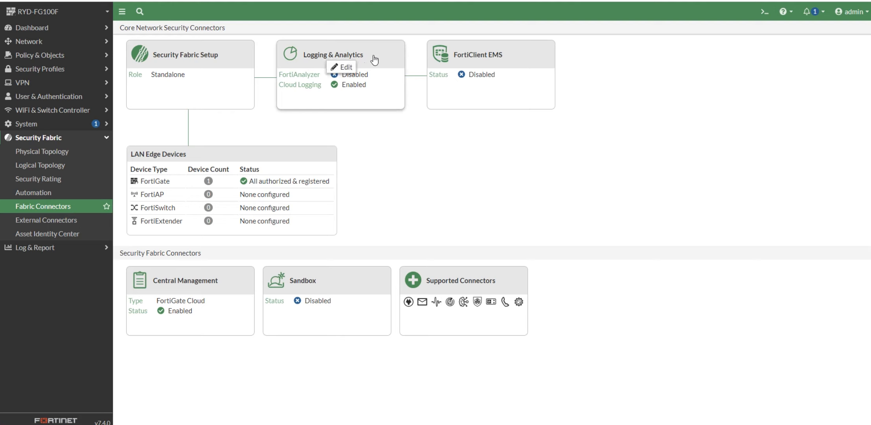
pyautogui.click(347, 68)
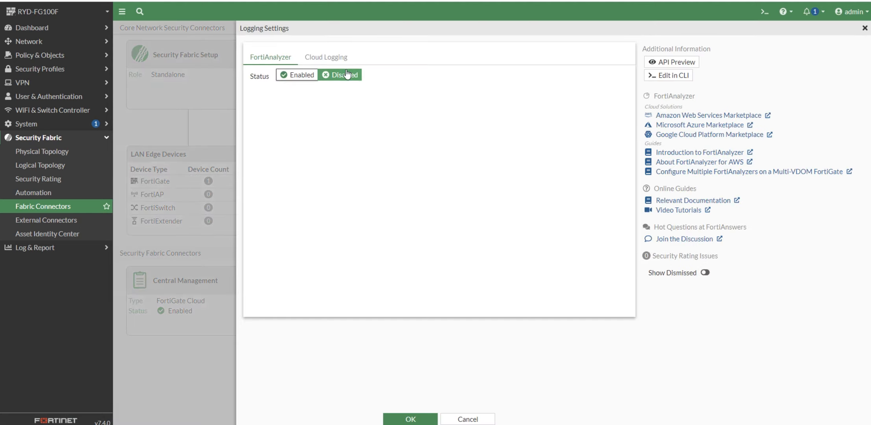
pyautogui.click(275, 59)
pyautogui.click(297, 76)
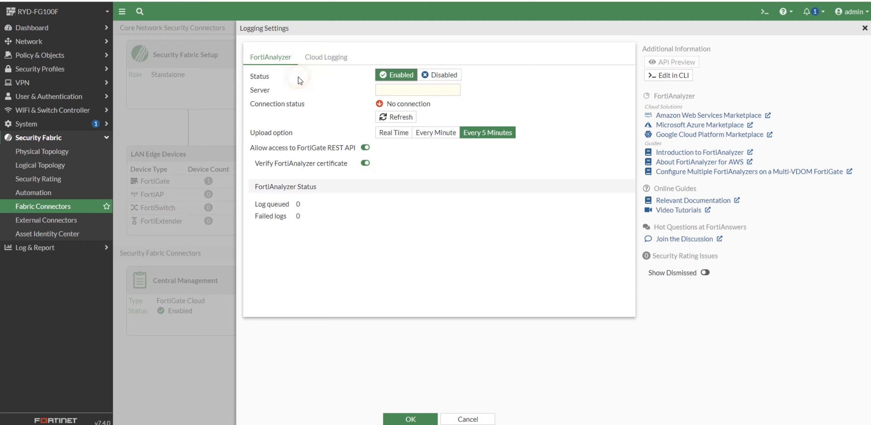
pyautogui.click(397, 90)
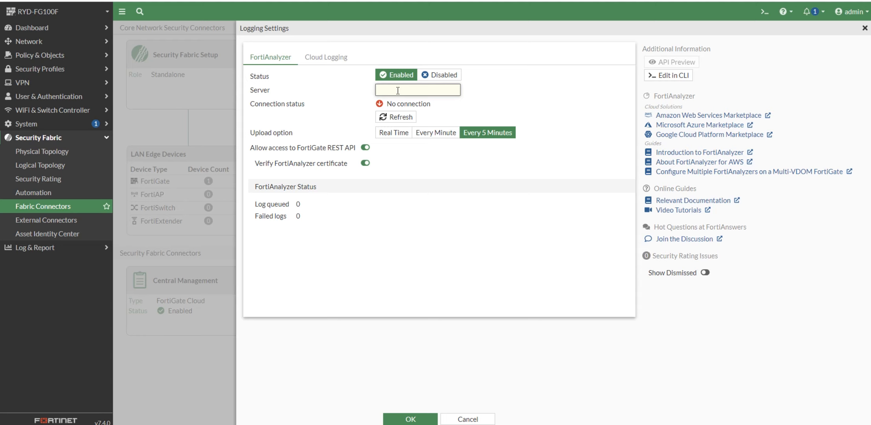
pyautogui.write('10.255.255.10')
pyautogui.click(512, 99)
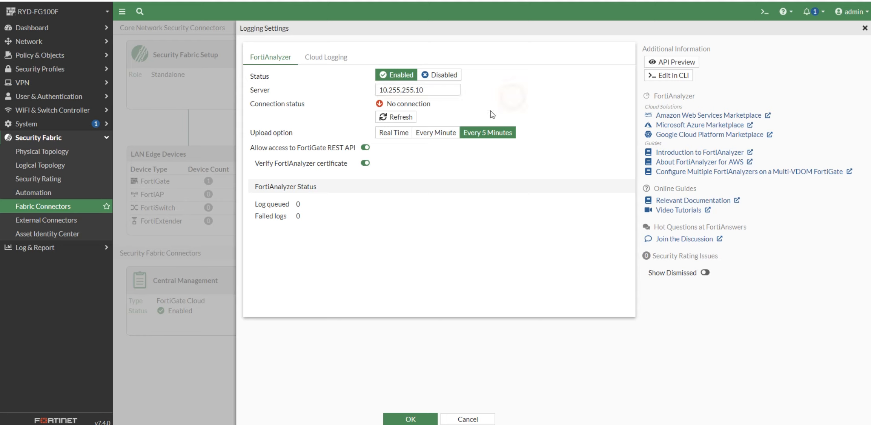
pyautogui.click(390, 133)
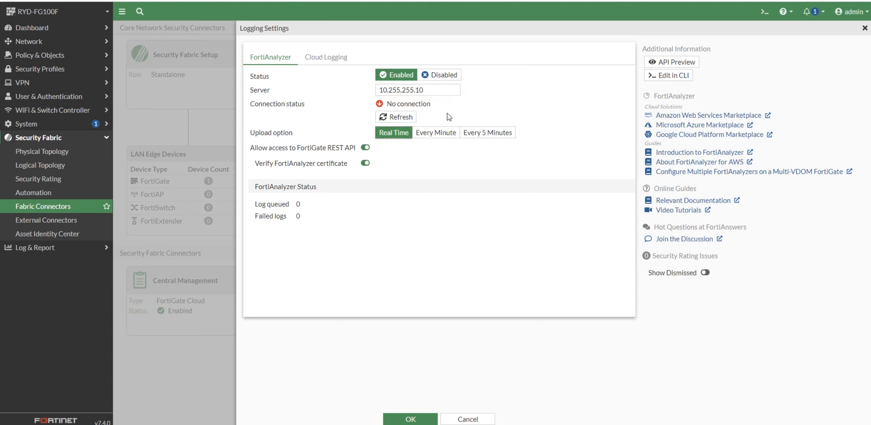
pyautogui.click(404, 117)
# Run 'execute ping 10.255.255.10' in the FortiGate CLI console.
pyautogui.click(765, 12)
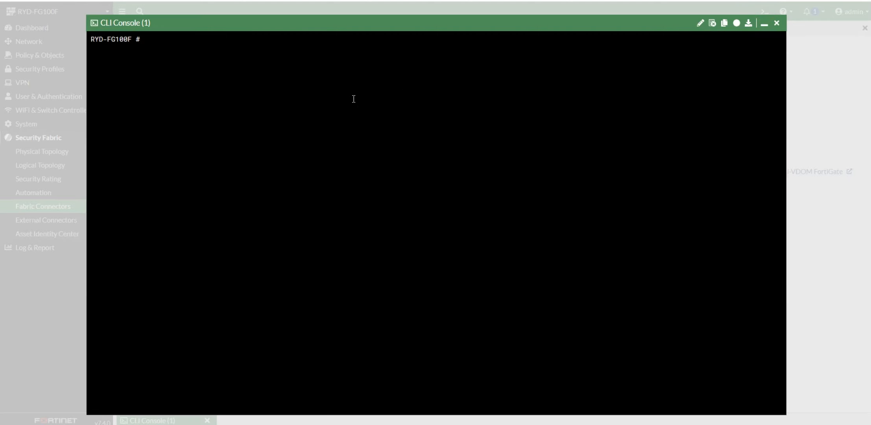
pyautogui.write('execute lo')
pyautogui.press('BackSpace')
pyautogui.press('BackSpace')
pyautogui.write('ping 10.255.255.10')
pyautogui.press('Return')
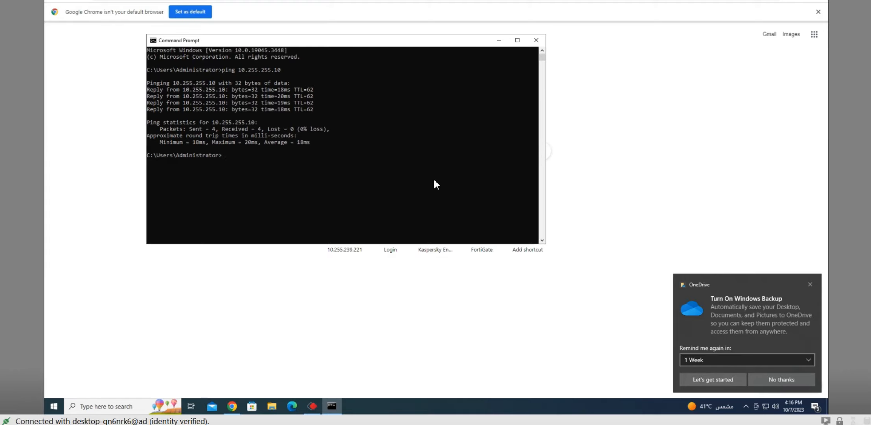
# Rerun the ping to 10.255.255.10 in Command Prompt and dismiss the OneDrive backup notification.
pyautogui.click(311, 197)
pyautogui.press('Escape')
pyautogui.press('Up')
pyautogui.press('Return')
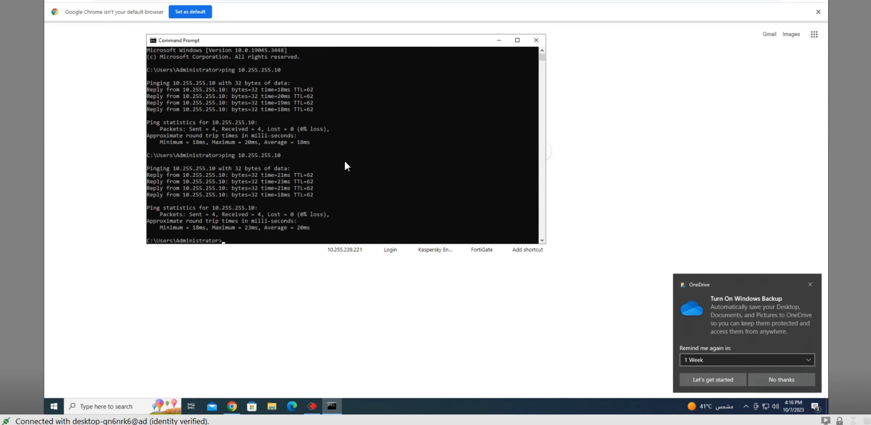
pyautogui.click(810, 284)
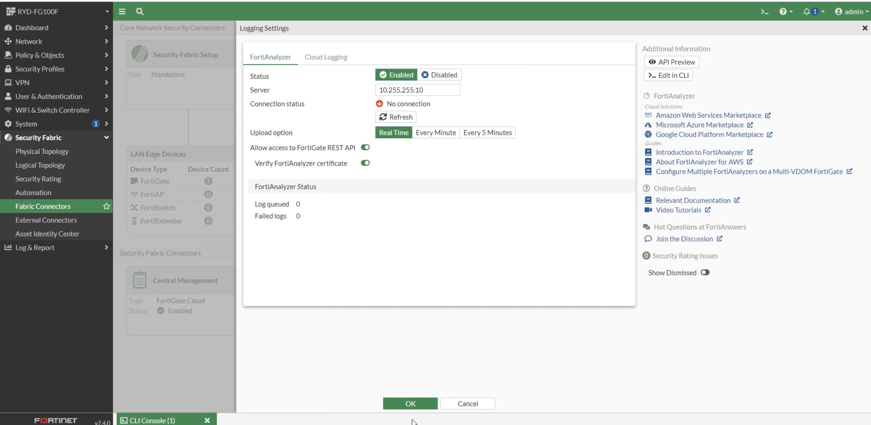
# Apply the FortiAnalyzer logging configuration for 10.255.255.10 with OK.
pyautogui.click(416, 404)
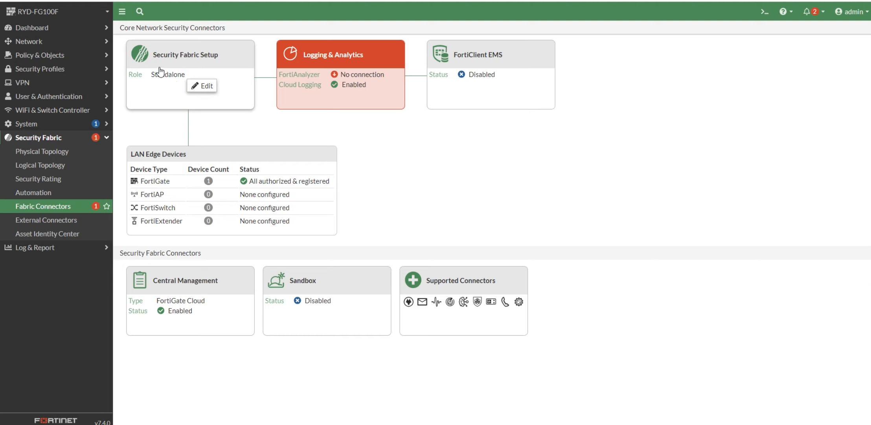
# Replace dmz and lan with DATA-VLAN-239 as the interface allowing LAN edge devices to join.
pyautogui.click(200, 85)
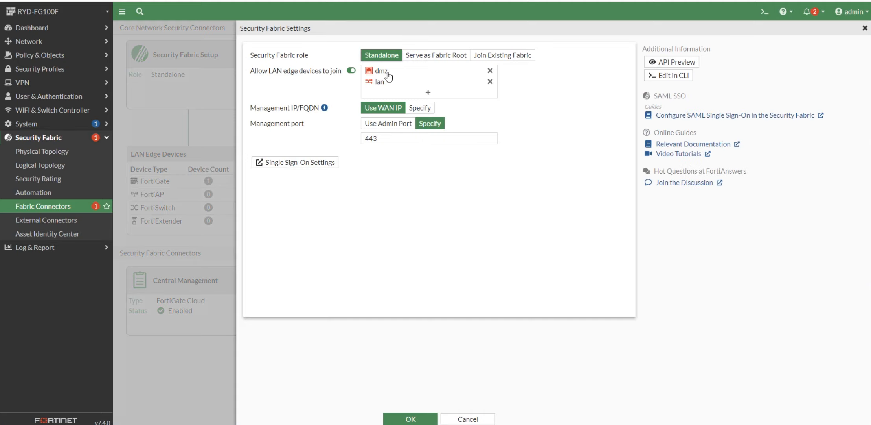
pyautogui.moveTo(379, 85)
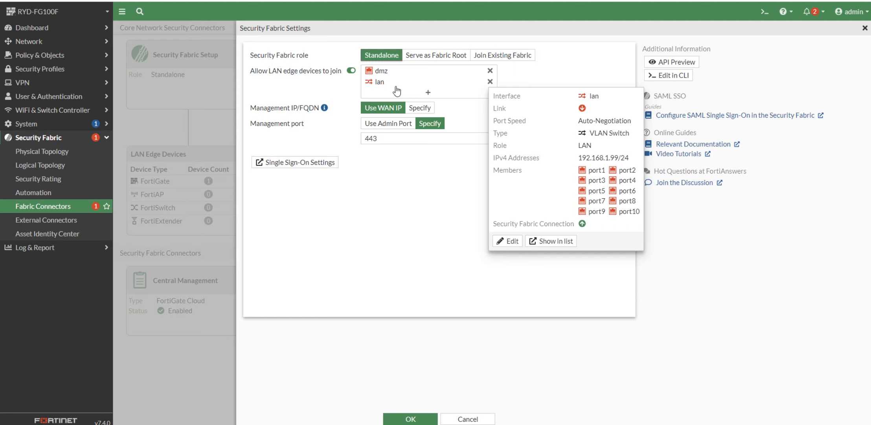
pyautogui.click(490, 70)
pyautogui.click(490, 71)
pyautogui.click(434, 73)
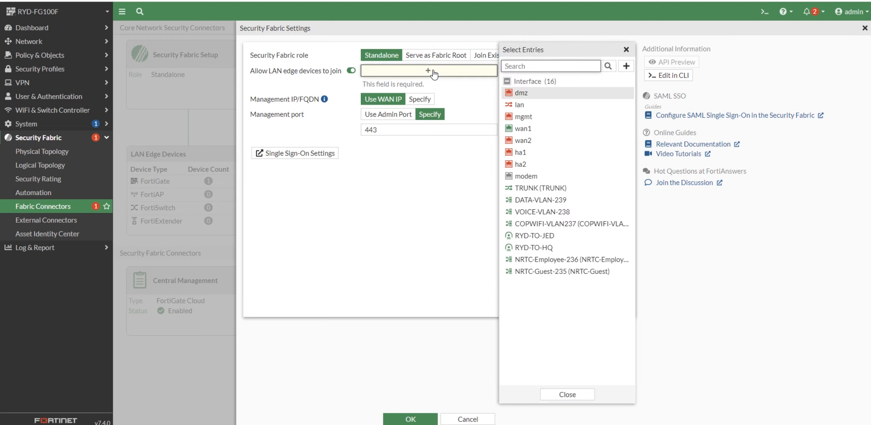
pyautogui.click(541, 200)
pyautogui.click(387, 220)
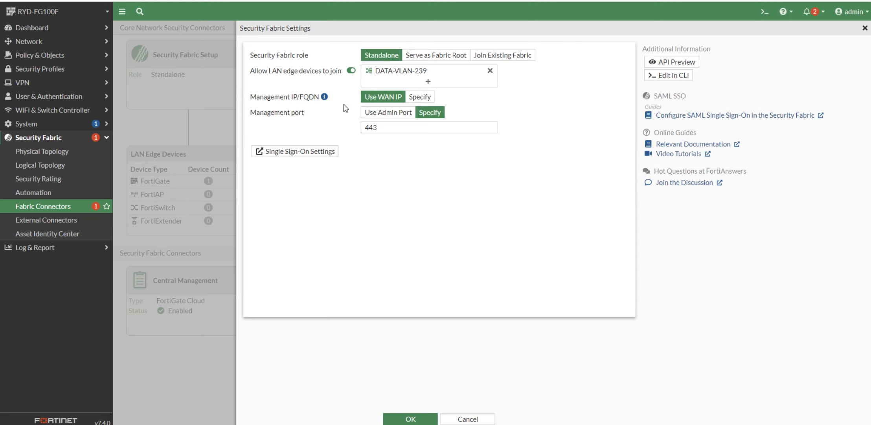
# Keep the WAN IP for management, set management port 11443, and save the Fabric settings.
pyautogui.click(419, 98)
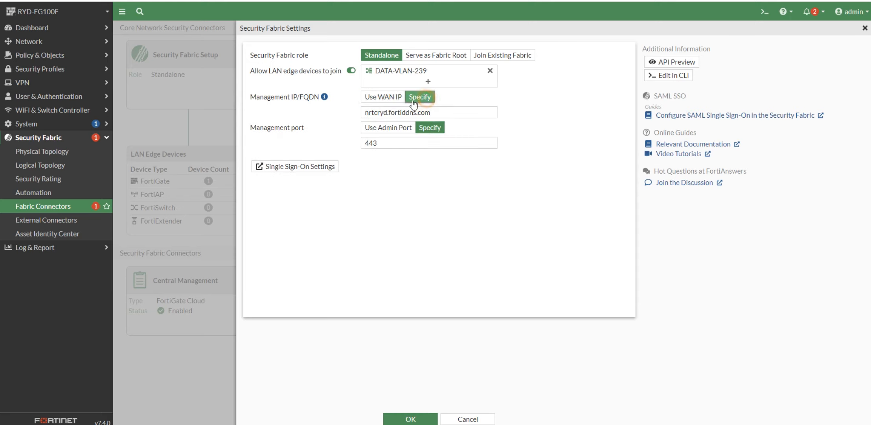
pyautogui.click(384, 98)
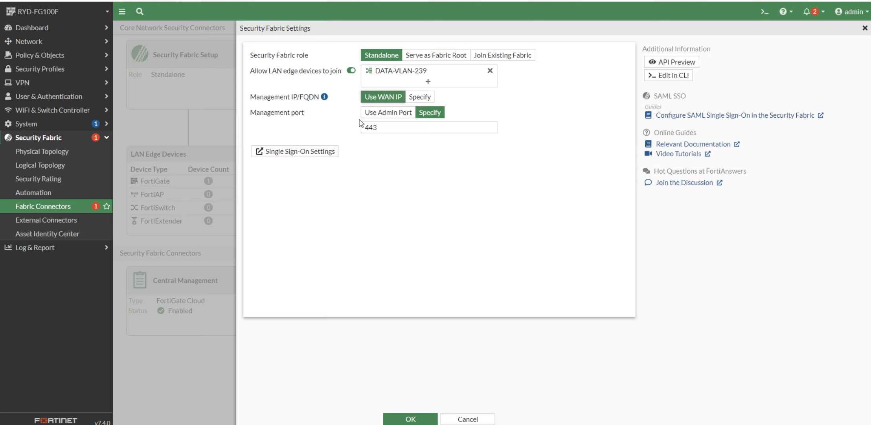
pyautogui.click(381, 127)
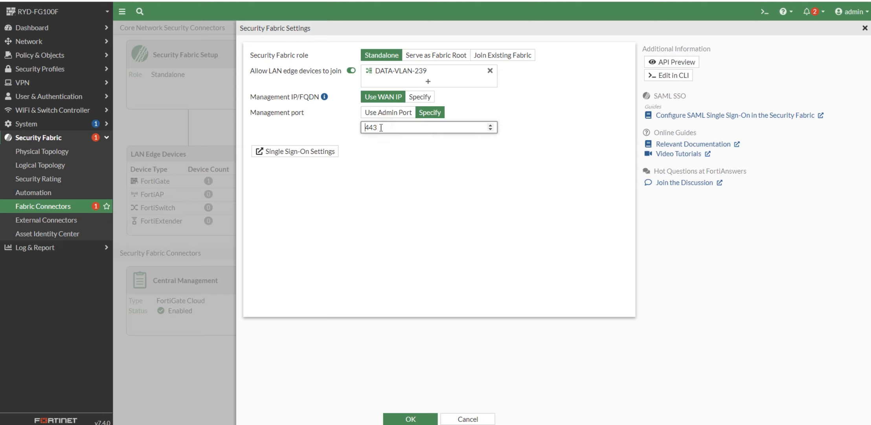
pyautogui.write('11')
pyautogui.click(401, 186)
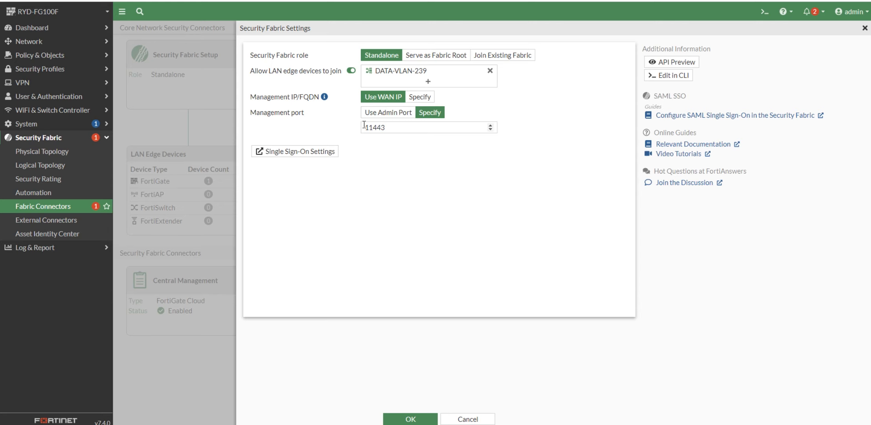
pyautogui.click(408, 419)
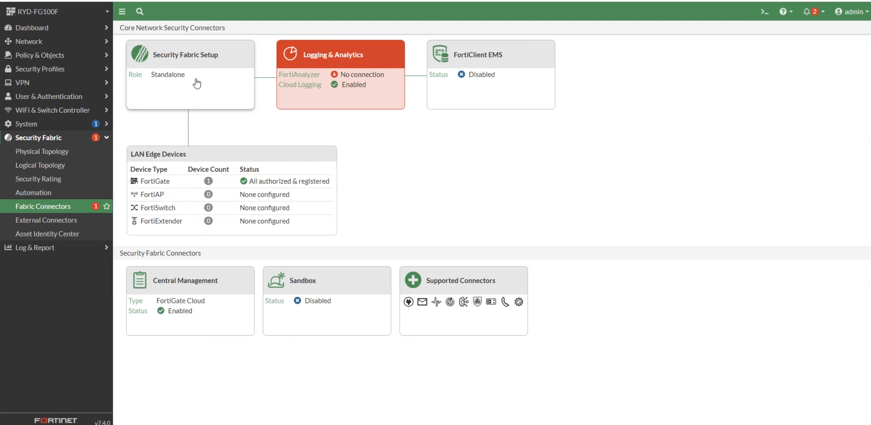
pyautogui.click(218, 88)
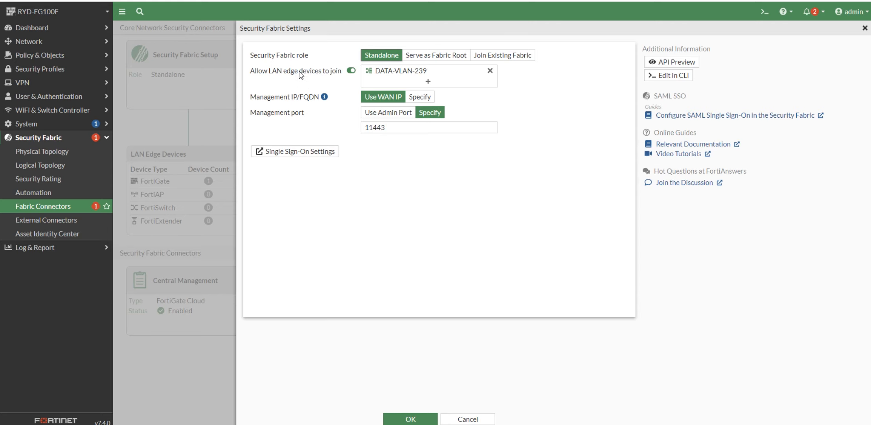
pyautogui.click(410, 418)
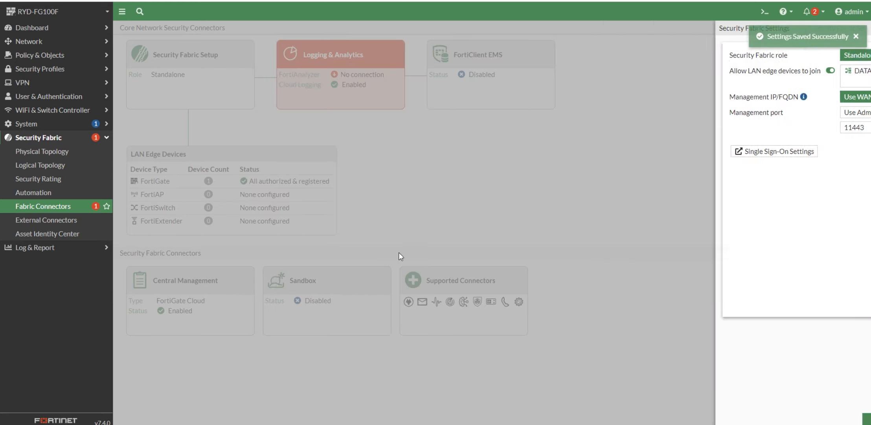
# Open DATA-VLAN-239 under TRUNK in Network > Interfaces and review its Security Fabric Connection access.
pyautogui.click(29, 42)
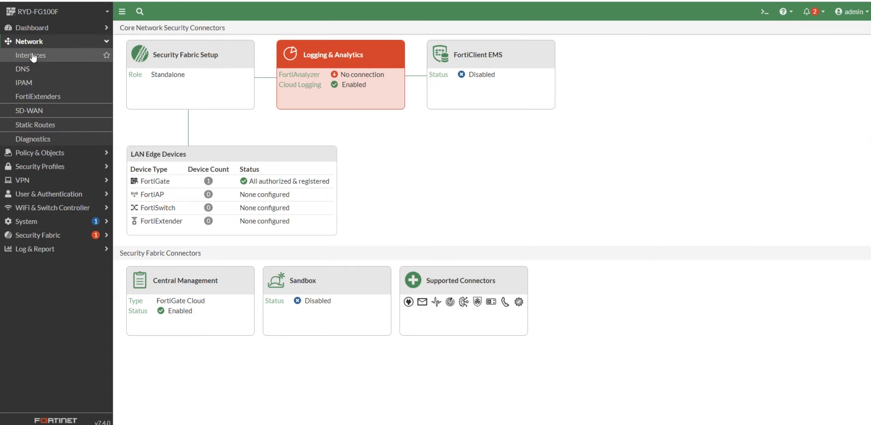
pyautogui.click(32, 55)
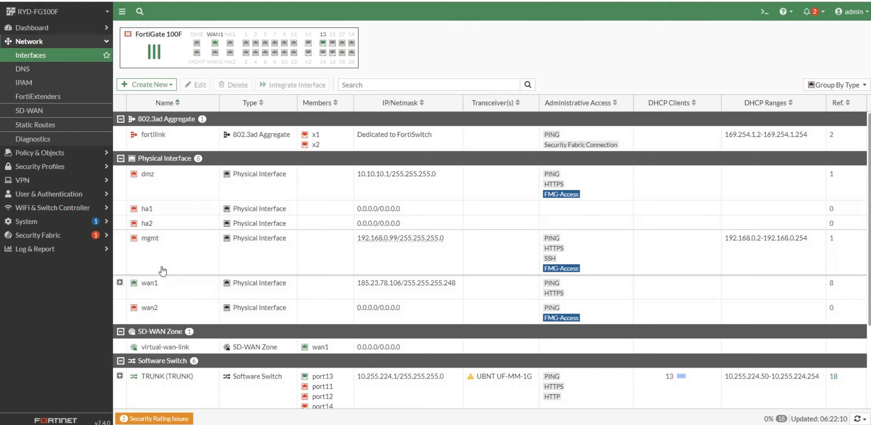
pyautogui.scroll(-1, 157, 315)
pyautogui.scroll(-3, 157, 318)
pyautogui.click(119, 282)
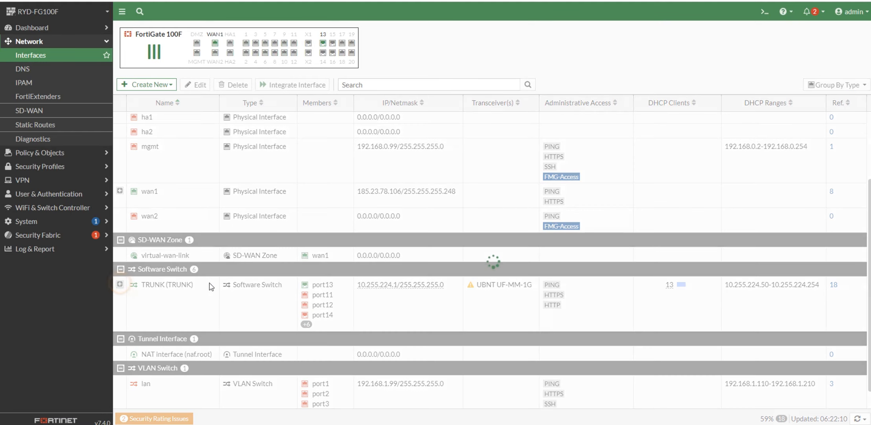
pyautogui.scroll(-2, 212, 289)
pyautogui.doubleClick(212, 291)
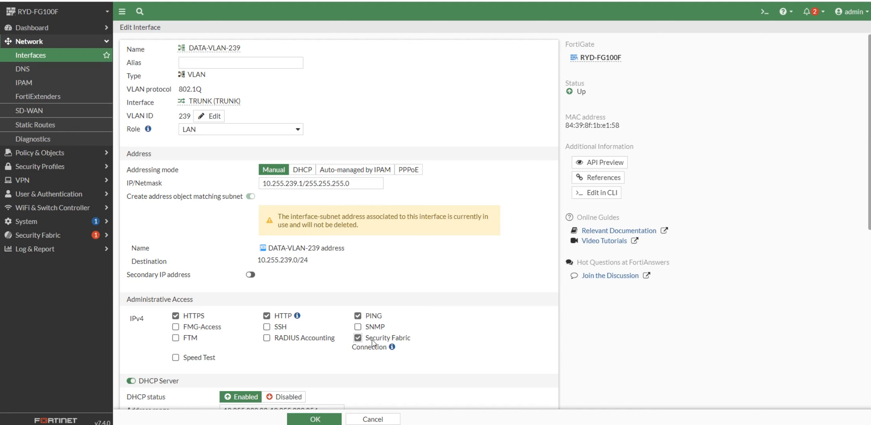
pyautogui.moveTo(393, 347)
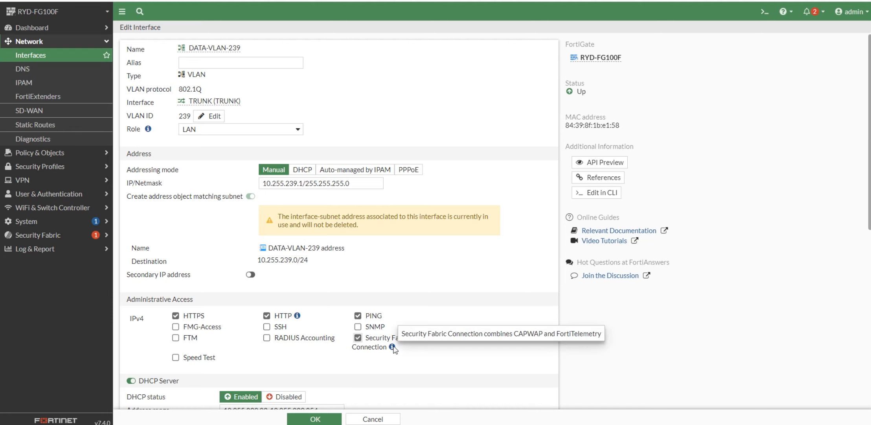
pyautogui.scroll(-8, 438, 336)
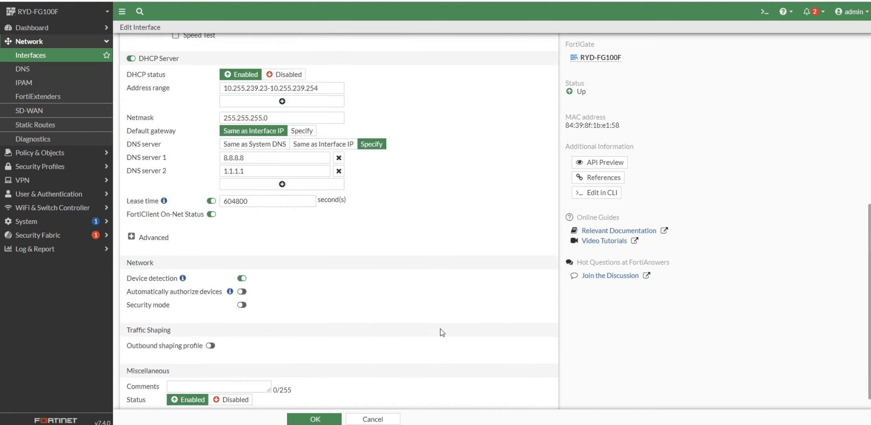
pyautogui.scroll(7, 443, 333)
# Return to Fabric Connectors and open the Logging & Analytics settings for FortiAnalyzer 10.255.255.10.
pyautogui.click(43, 234)
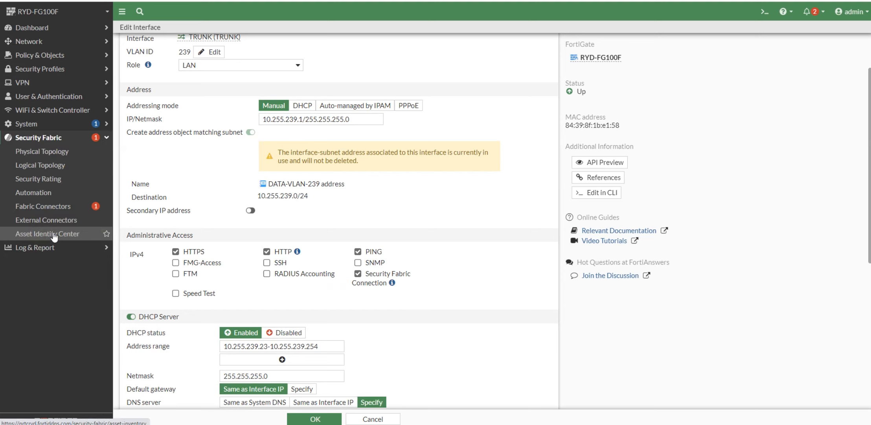
pyautogui.click(59, 207)
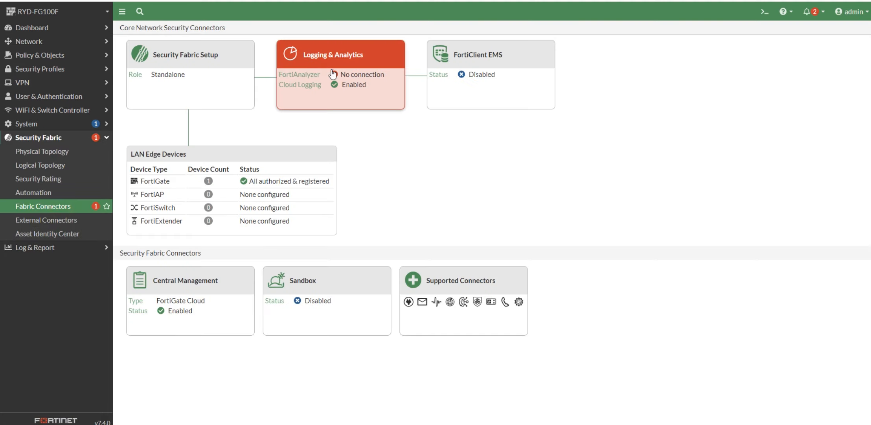
pyautogui.click(338, 78)
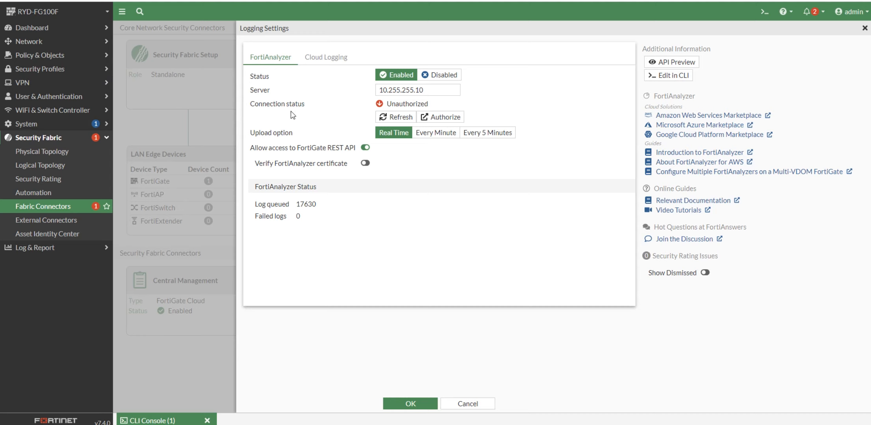
pyautogui.click(663, 78)
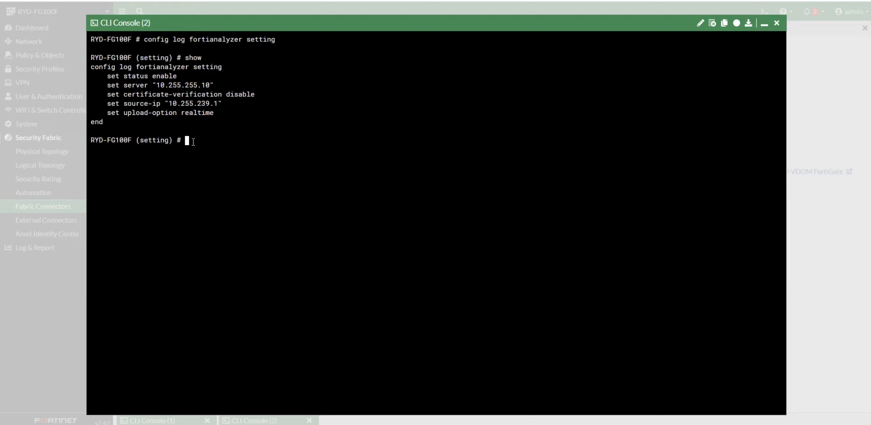
pyautogui.write('et ?')
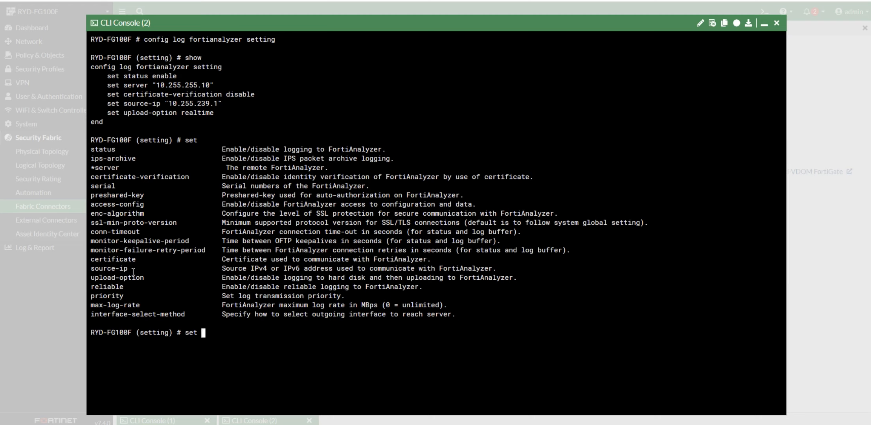
pyautogui.moveTo(134, 268); pyautogui.dragTo(90, 268)
pyautogui.click(206, 333)
pyautogui.write('source-ip 10.255.239.1')
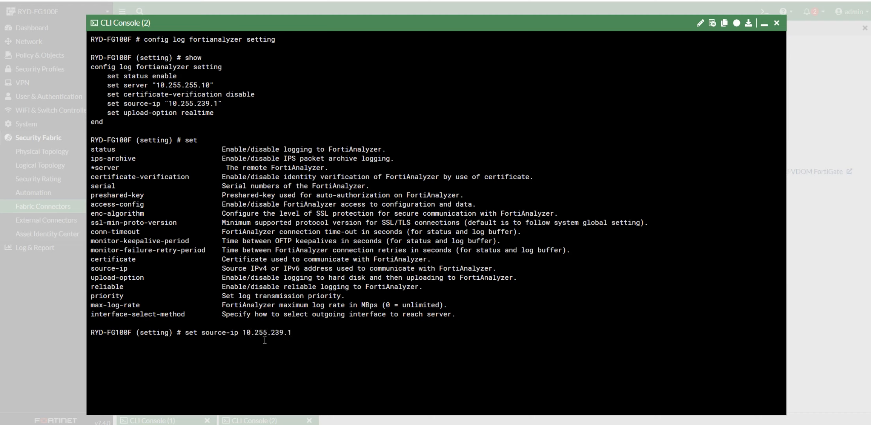
pyautogui.press('BackSpace')
pyautogui.press('BackSpace')
pyautogui.press('BackSpace')
pyautogui.press('BackSpace')
pyautogui.press('BackSpace')
pyautogui.press('BackSpace')
pyautogui.press('BackSpace')
pyautogui.press('BackSpace')
pyautogui.press('BackSpace')
pyautogui.press('BackSpace')
pyautogui.press('BackSpace')
pyautogui.press('BackSpace')
pyautogui.press('BackSpace')
pyautogui.press('BackSpace')
pyautogui.press('BackSpace')
pyautogui.press('BackSpace')
pyautogui.press('BackSpace')
pyautogui.press('BackSpace')
pyautogui.press('BackSpace')
pyautogui.press('BackSpace')
pyautogui.write('end')
pyautogui.press('Return')
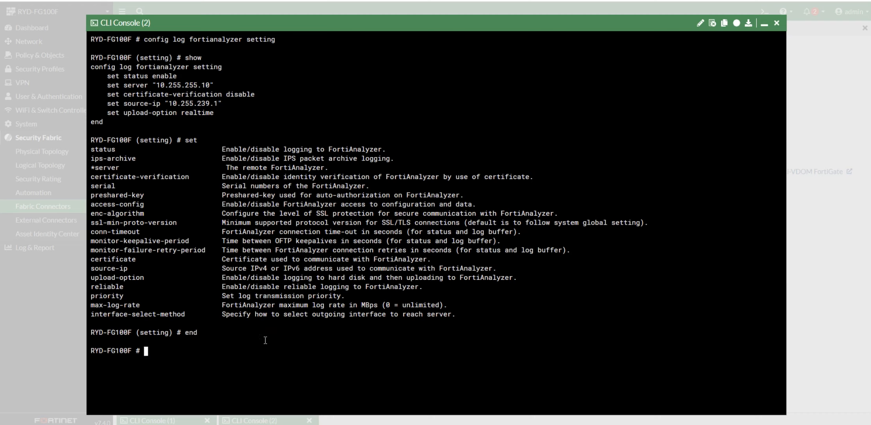
pyautogui.click(764, 25)
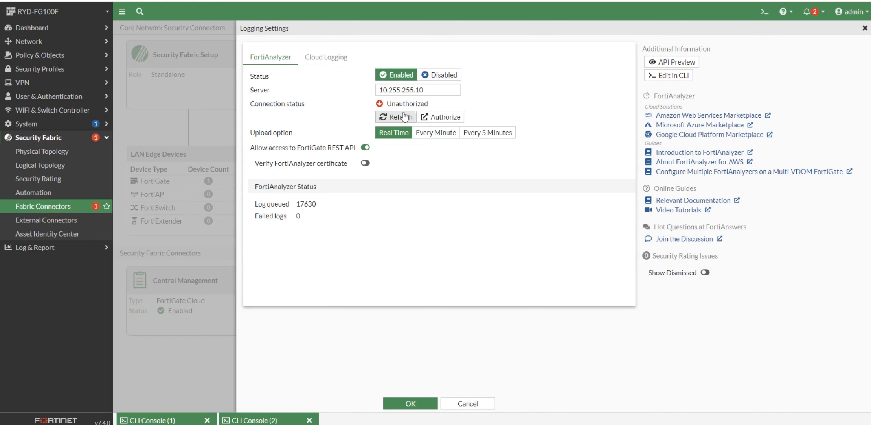
# Refresh the FortiAnalyzer status, request Authorize, and confirm opening FortiAnalyzer in a popup window.
pyautogui.click(389, 116)
pyautogui.click(438, 116)
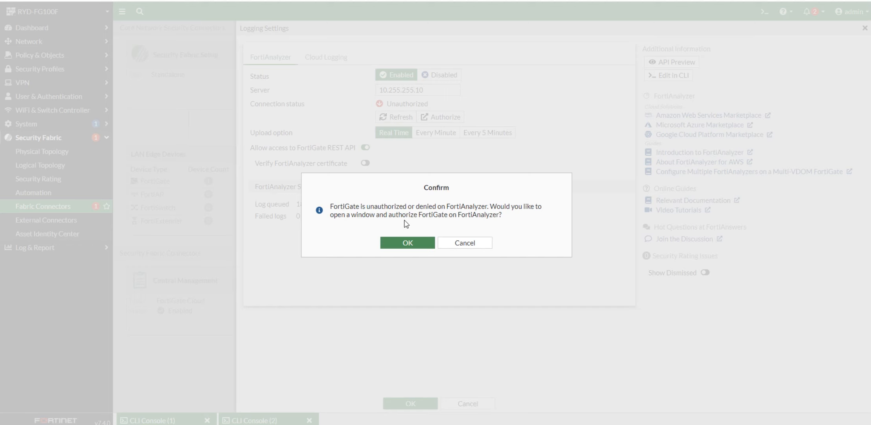
pyautogui.click(412, 243)
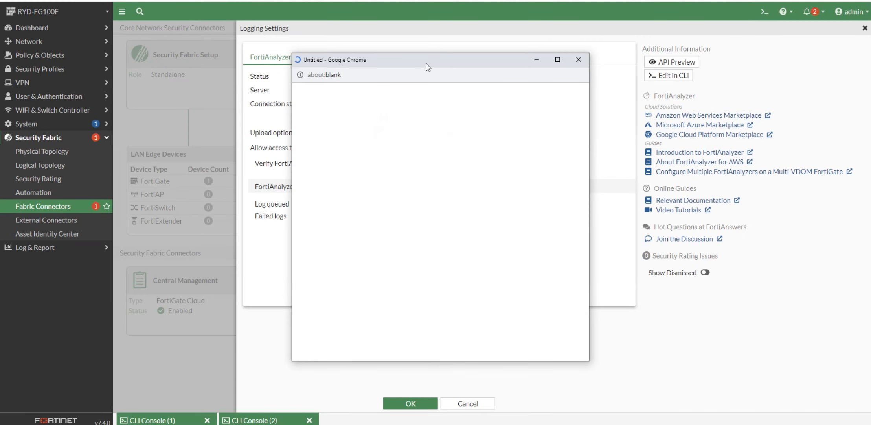
pyautogui.moveTo(428, 64); pyautogui.dragTo(263, 89)
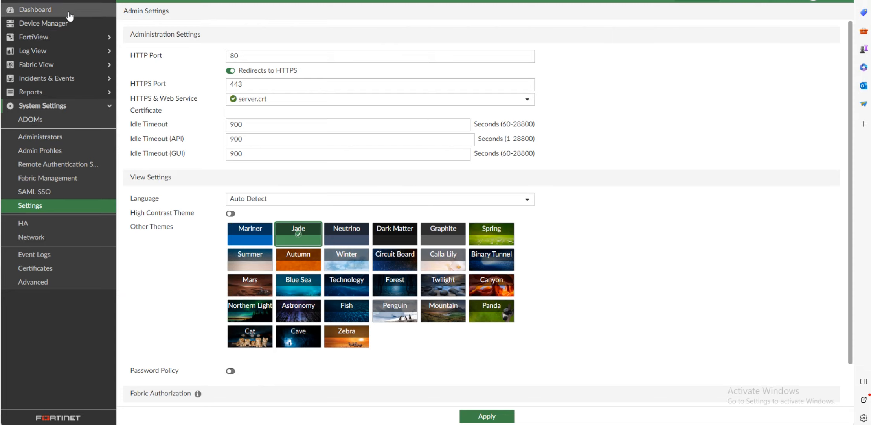
# Select RYD-FG100F under Device Manager's Unauthorized Devices and start authorizing it.
pyautogui.click(56, 24)
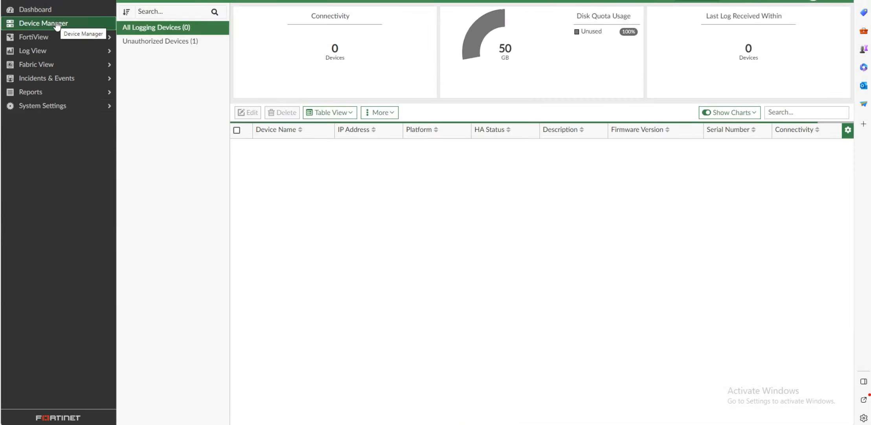
pyautogui.click(133, 46)
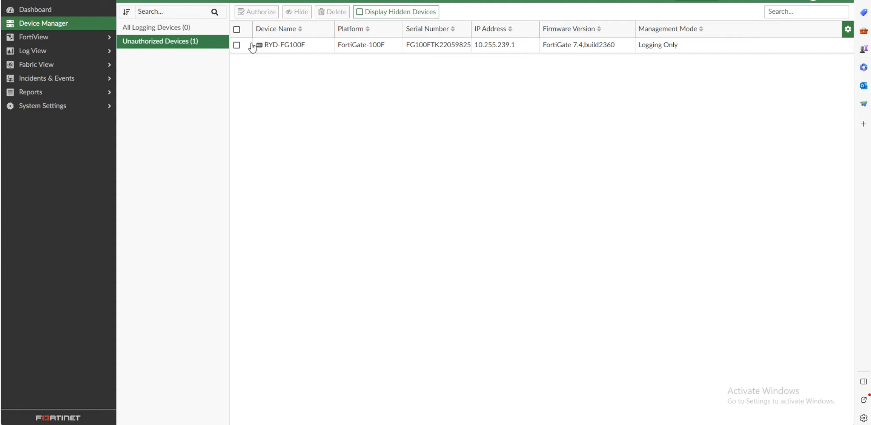
pyautogui.click(237, 45)
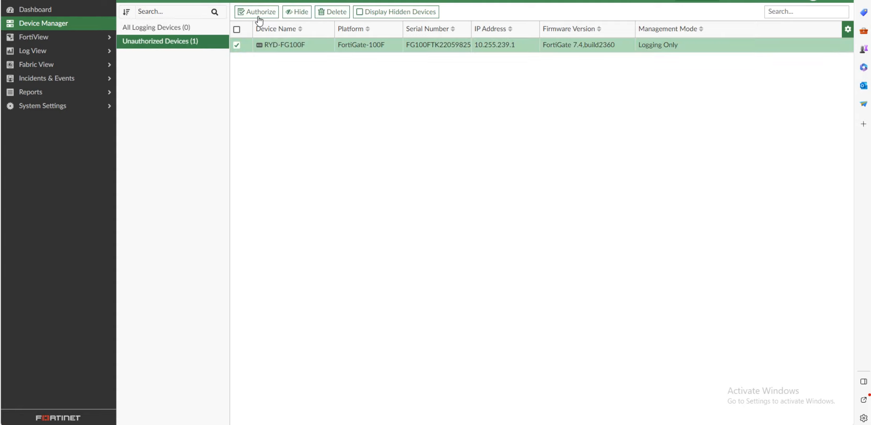
pyautogui.click(261, 12)
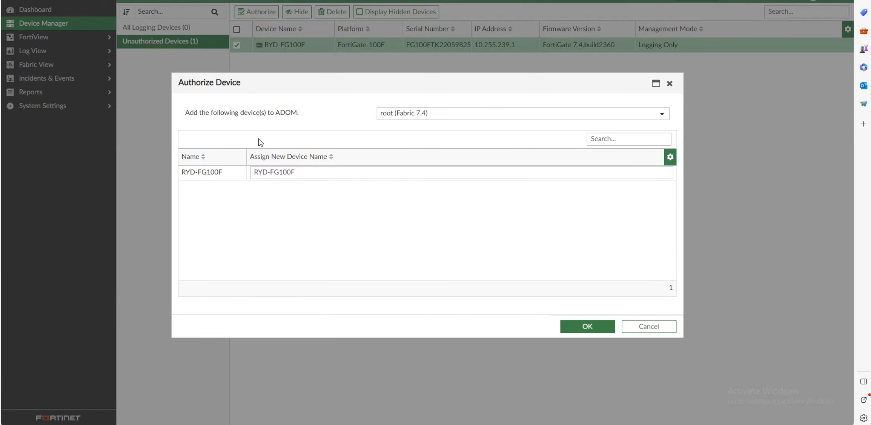
# Assign the device to the KSA ADOM, confirm the authorization, and close the results.
pyautogui.click(517, 114)
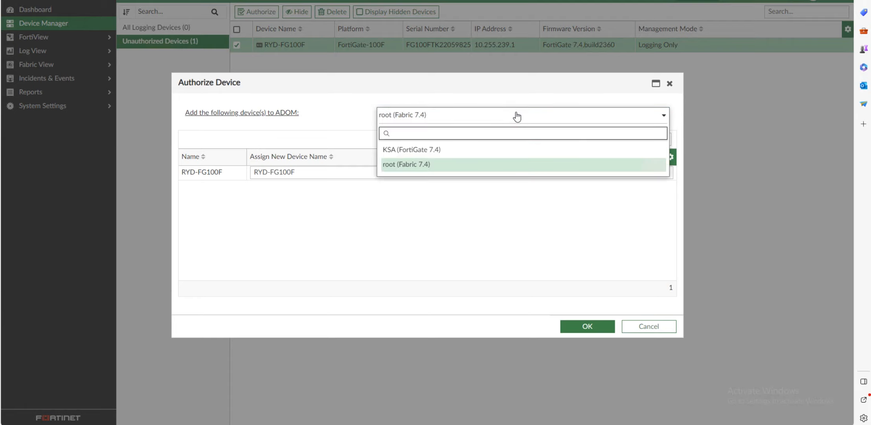
pyautogui.click(517, 115)
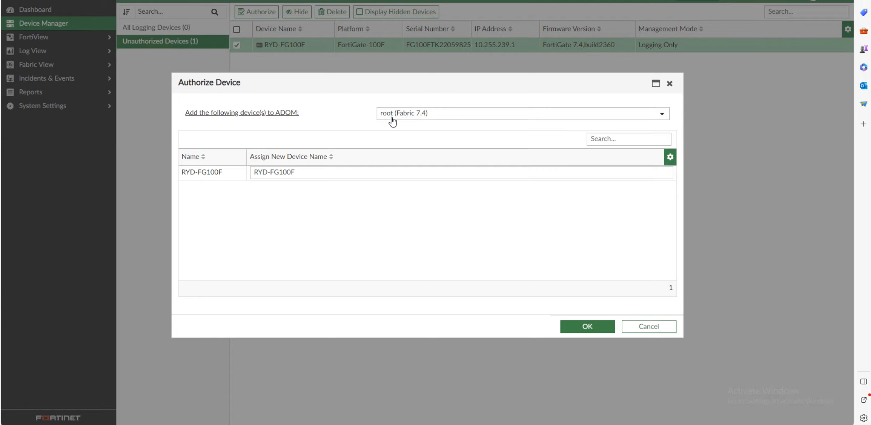
pyautogui.click(443, 113)
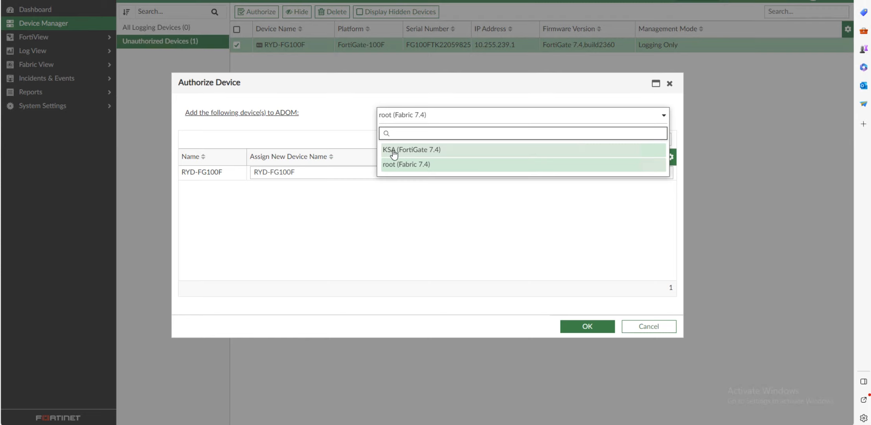
pyautogui.click(421, 151)
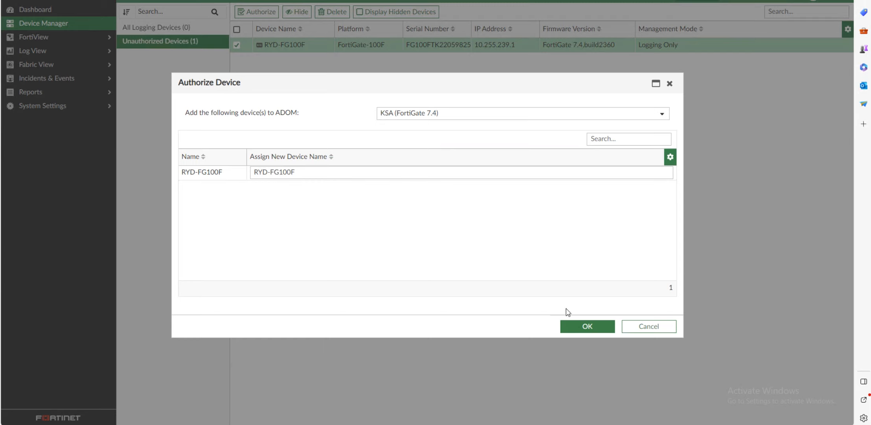
pyautogui.click(578, 327)
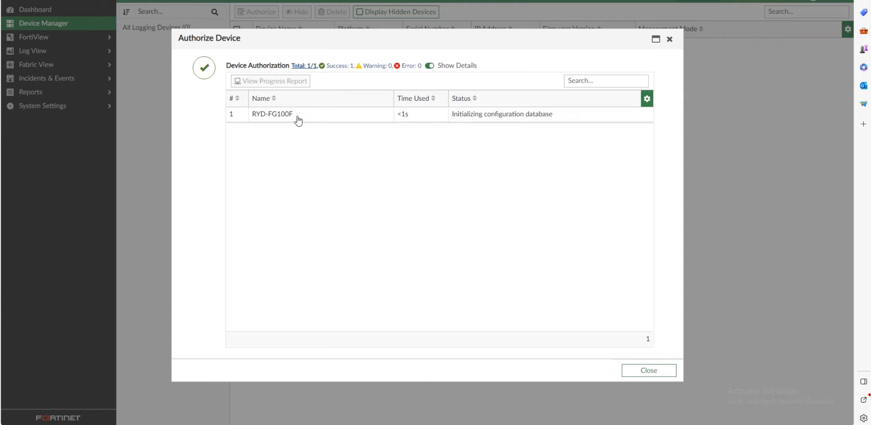
pyautogui.click(643, 372)
pyautogui.click(641, 370)
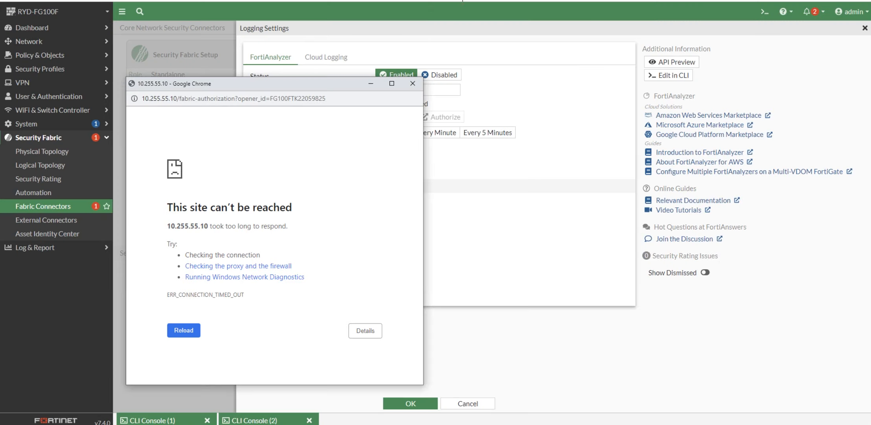
pyautogui.click(412, 84)
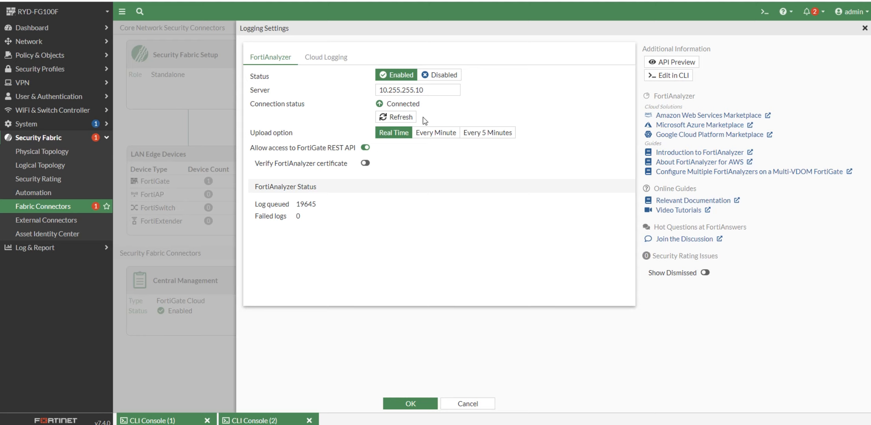
pyautogui.click(365, 163)
pyautogui.click(410, 403)
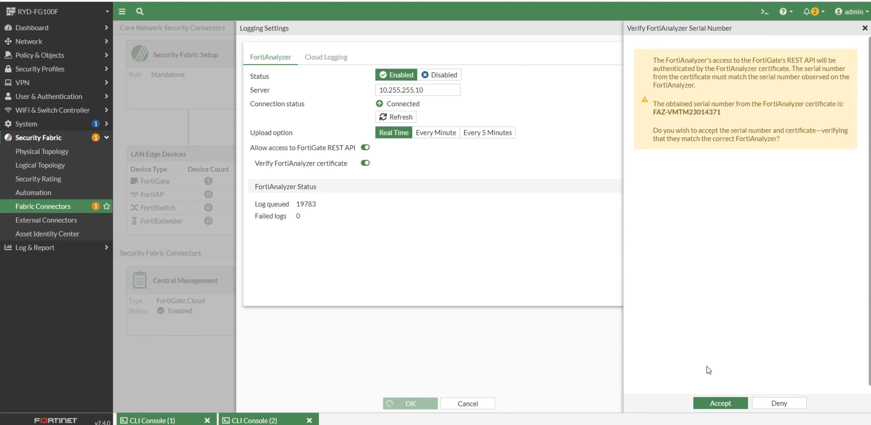
pyautogui.click(715, 405)
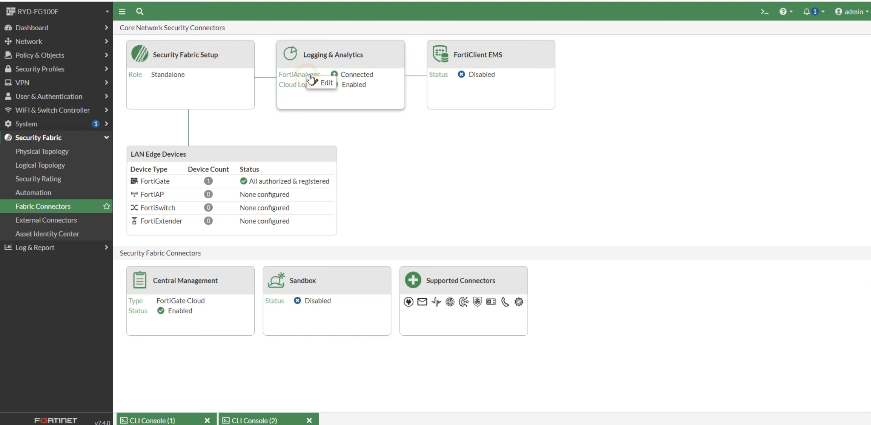
pyautogui.click(320, 84)
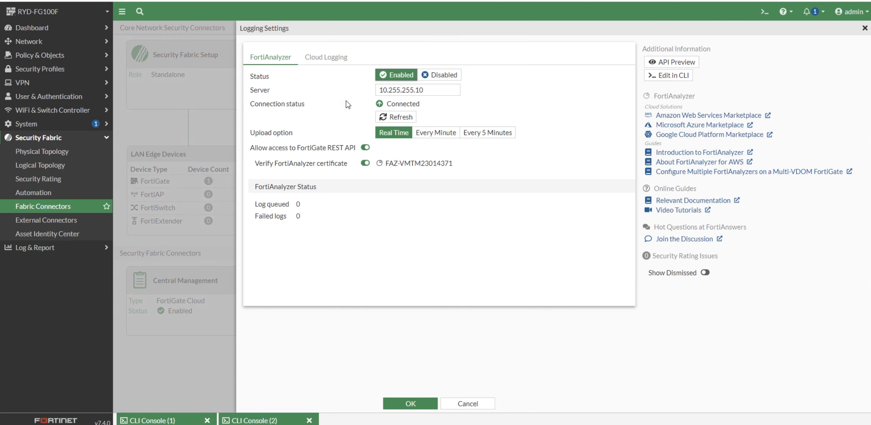
pyautogui.click(326, 57)
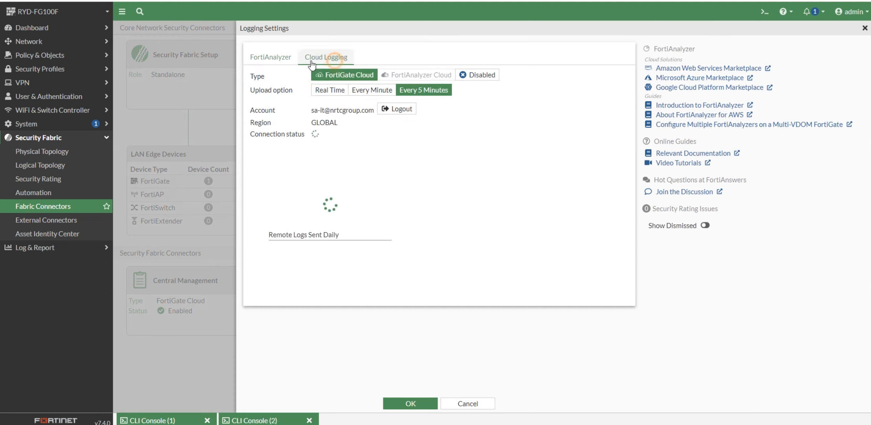
pyautogui.click(279, 63)
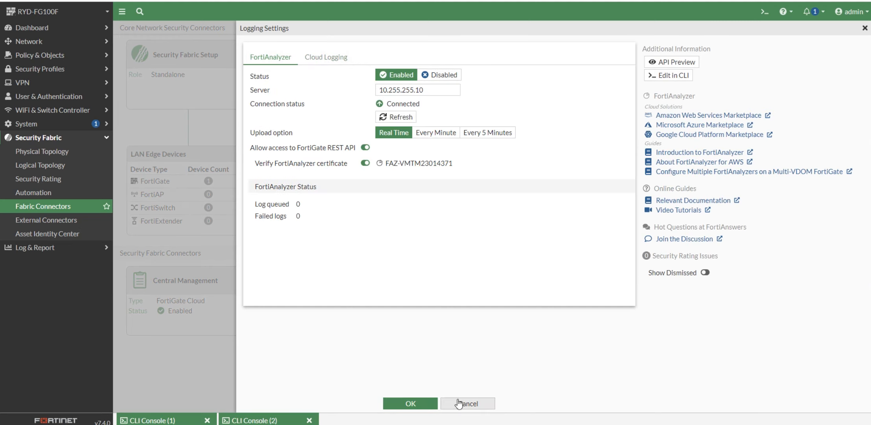
pyautogui.click(866, 29)
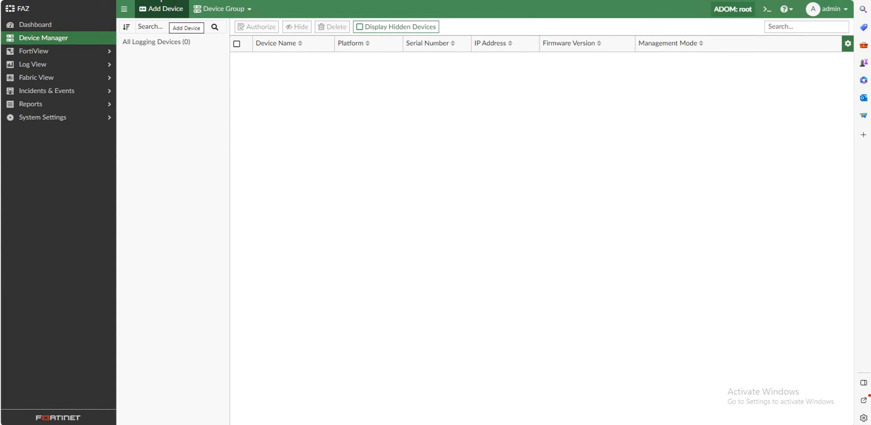
# Switch to the KSA ADOM and check the Dashboard Log Status: 1 device up, logs within 15 minutes.
pyautogui.click(736, 15)
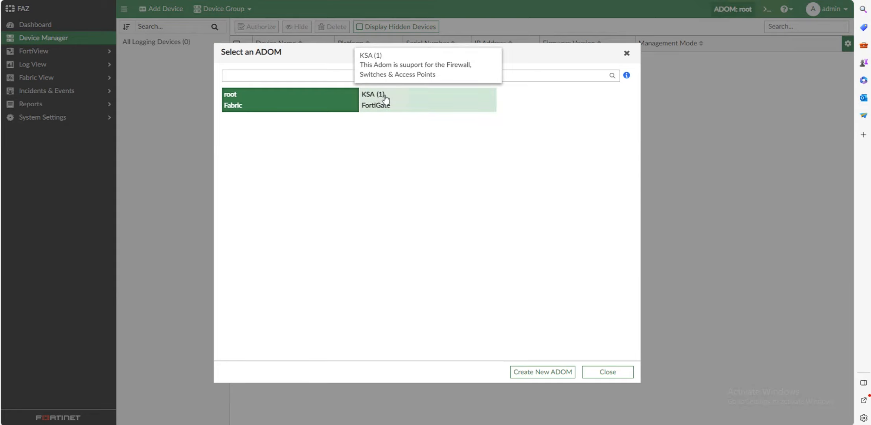
pyautogui.click(384, 98)
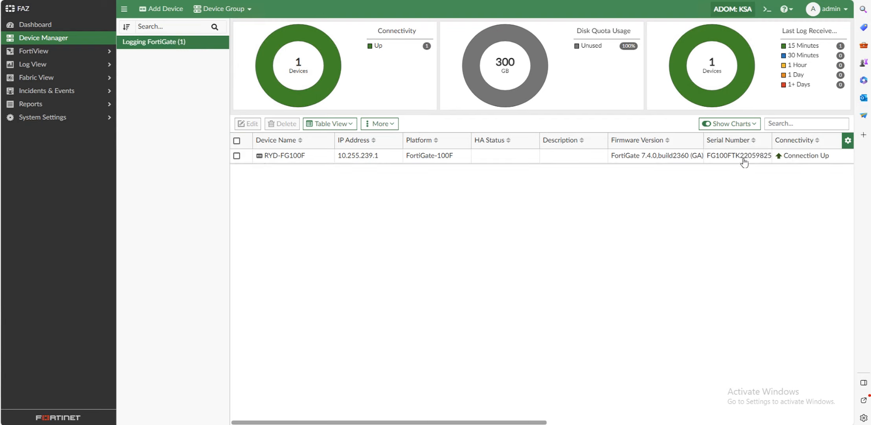
pyautogui.click(64, 24)
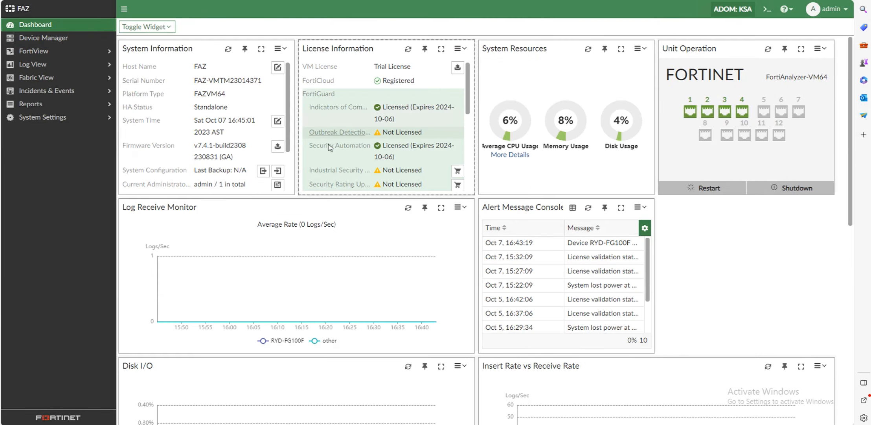
pyautogui.scroll(-10, 337, 223)
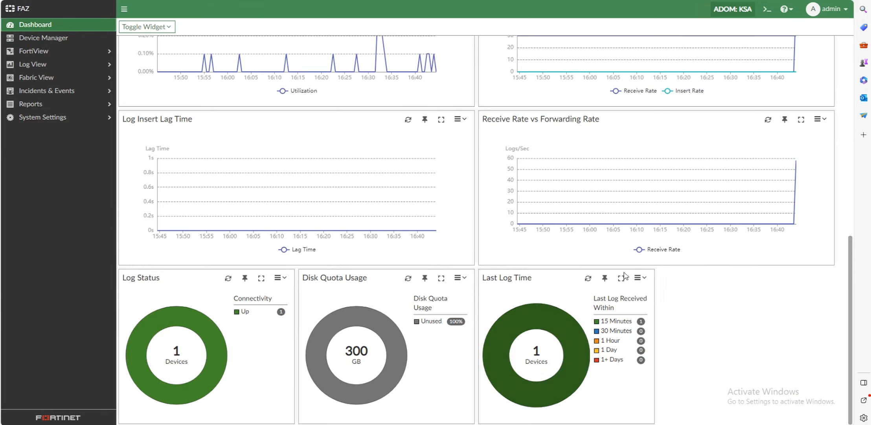
pyautogui.moveTo(619, 323)
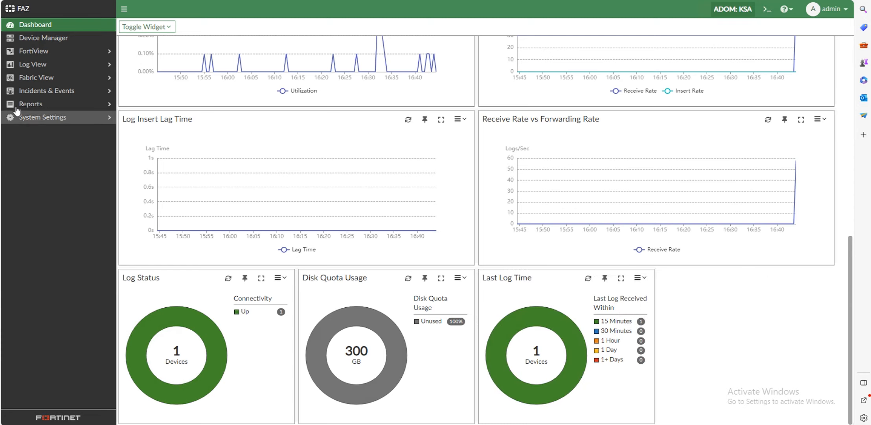
# Browse the received VoIP, Event and Traffic log files and the Log Group list in Log View.
pyautogui.click(59, 68)
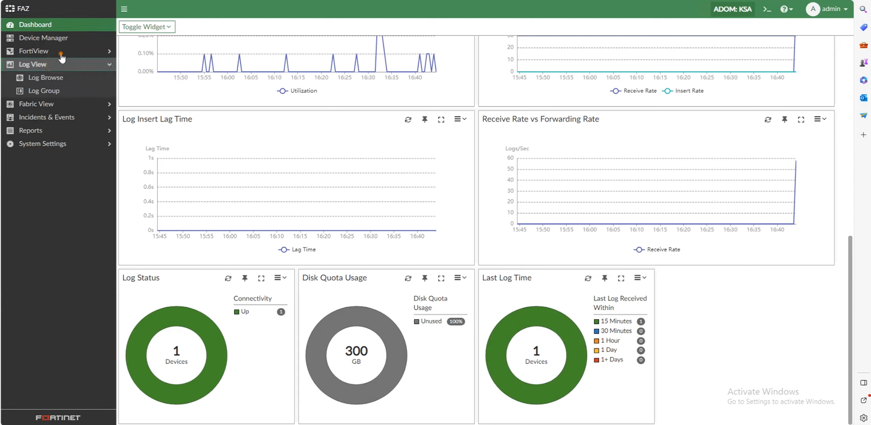
pyautogui.click(61, 54)
pyautogui.click(42, 225)
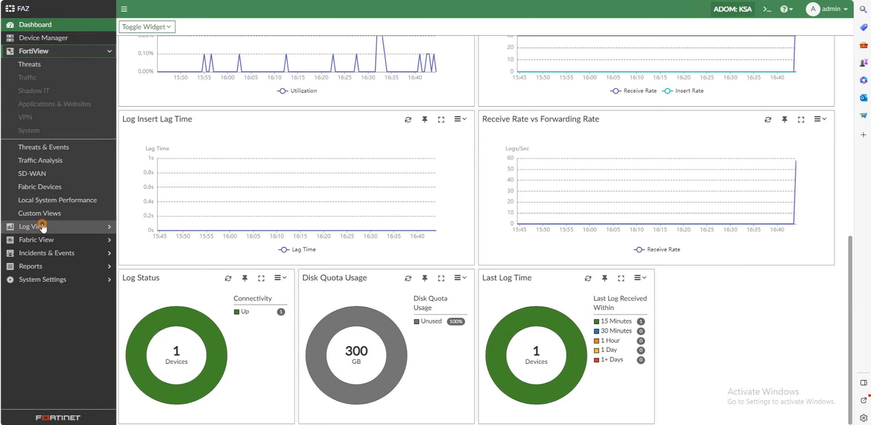
pyautogui.click(44, 77)
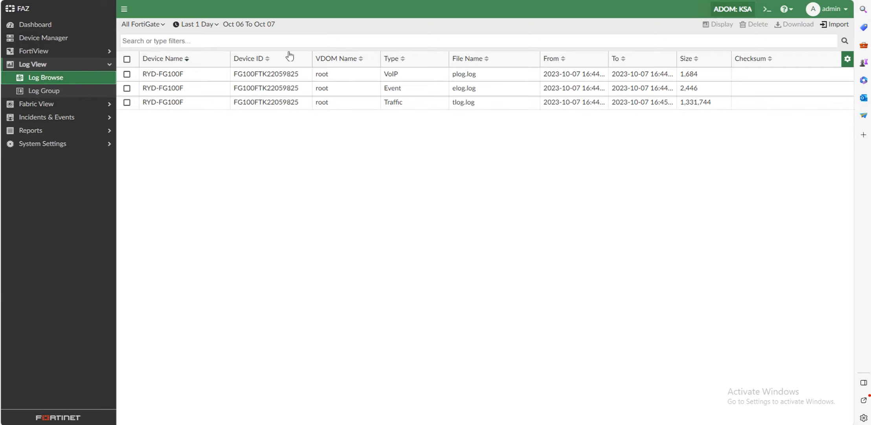
pyautogui.click(61, 91)
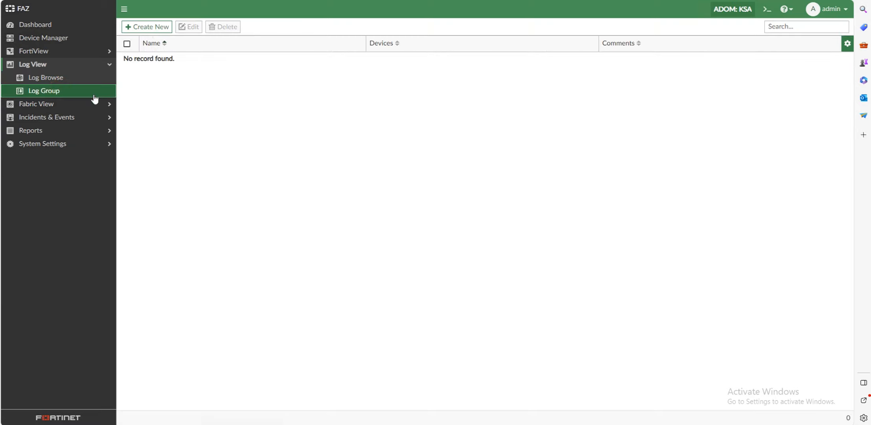
pyautogui.click(67, 78)
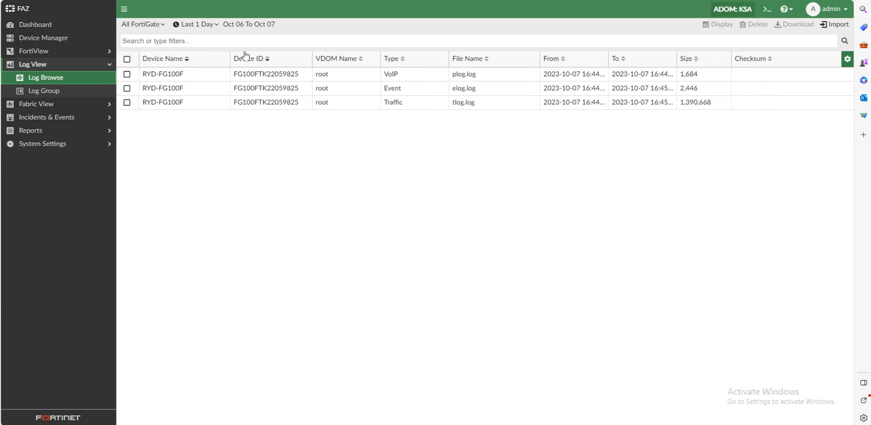
# Look through Fabric View Automation and Reports, then show Device Manager listing RYD-FG100F.
pyautogui.click(44, 102)
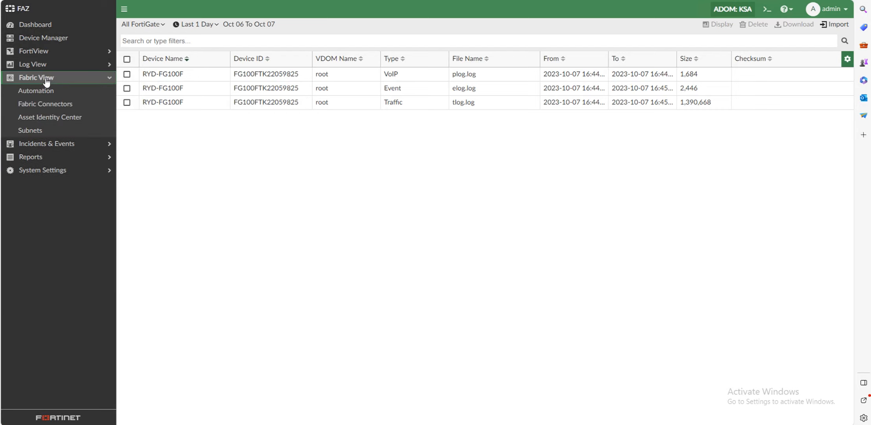
pyautogui.click(39, 94)
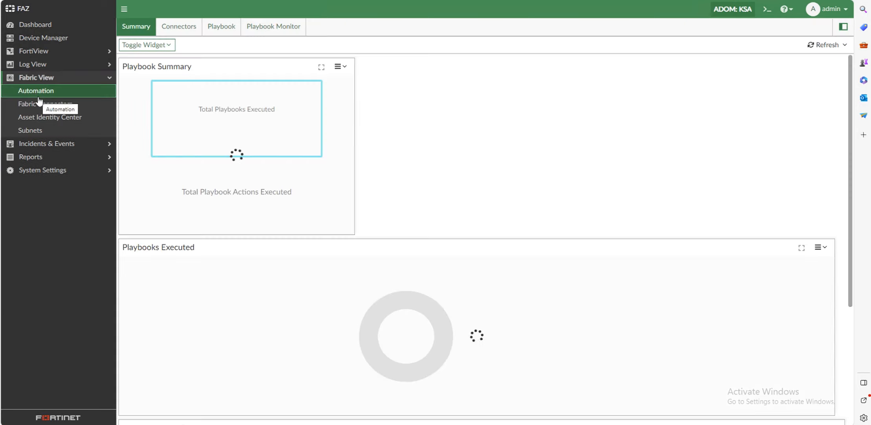
pyautogui.click(33, 157)
pyautogui.click(38, 26)
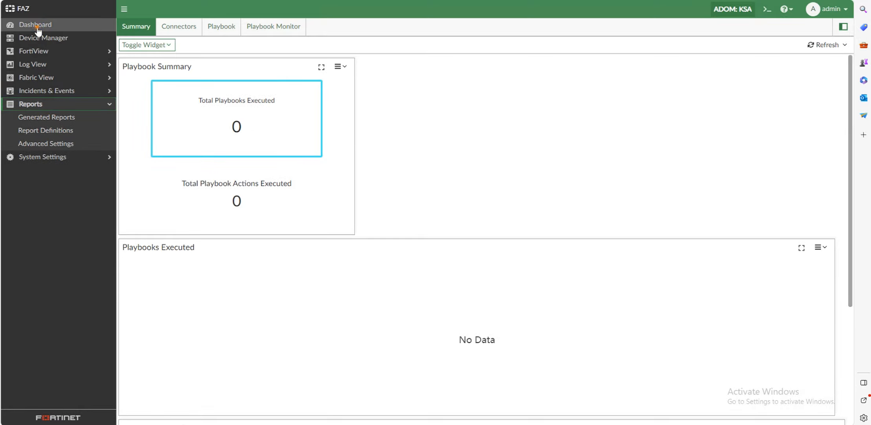
pyautogui.click(55, 43)
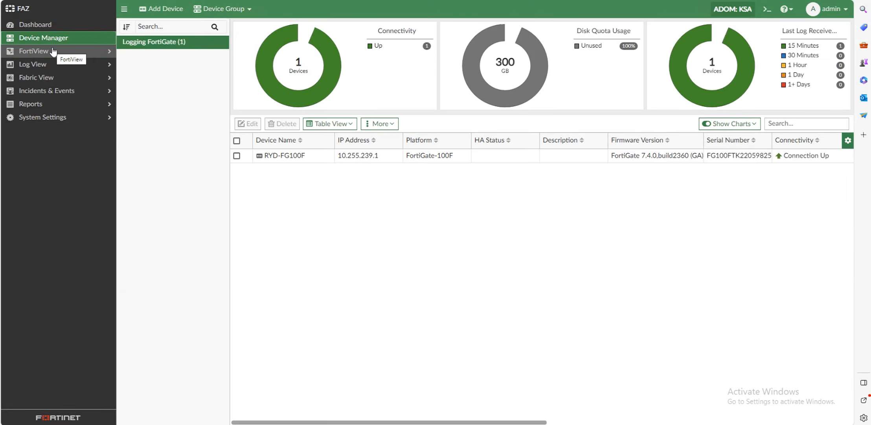
pyautogui.click(305, 157)
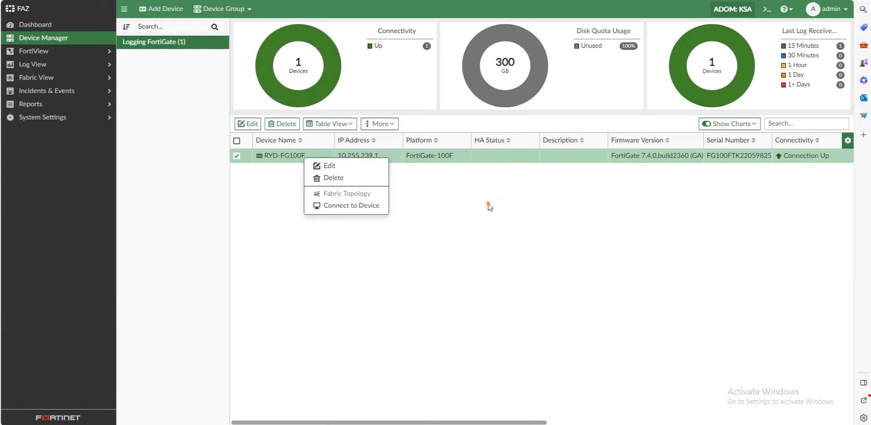
pyautogui.click(306, 159)
pyautogui.rightClick(306, 156)
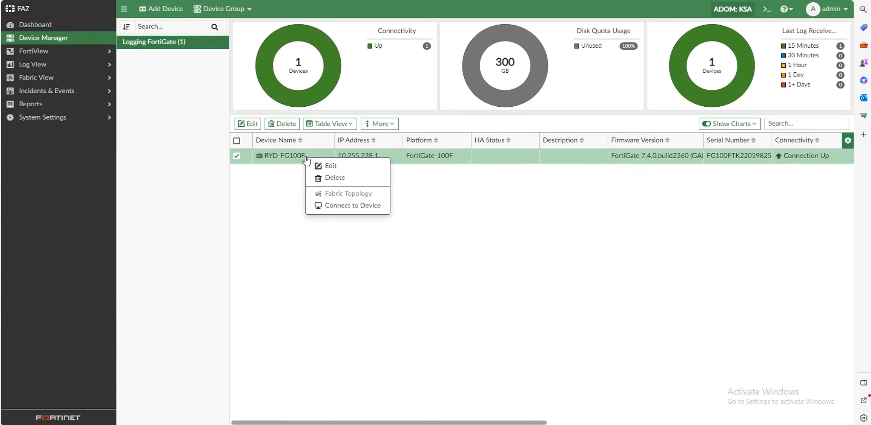
pyautogui.click(348, 207)
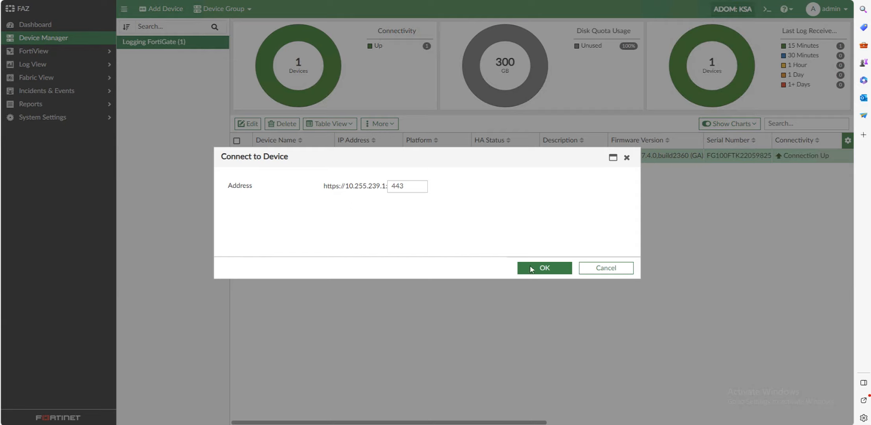
pyautogui.click(536, 268)
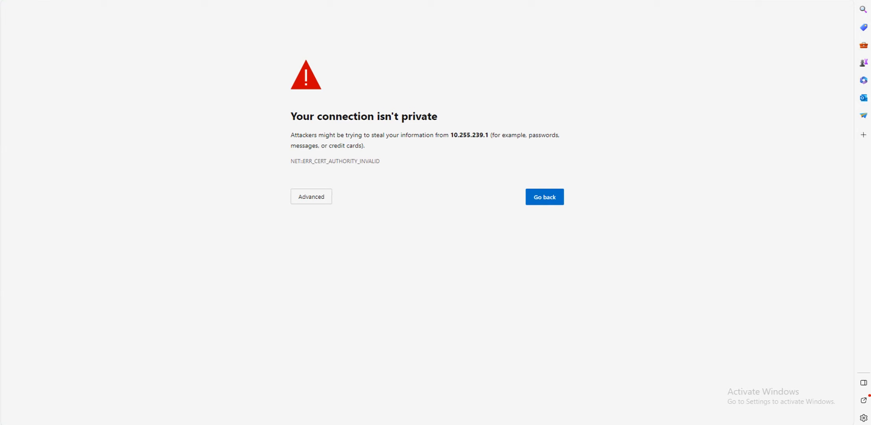
pyautogui.click(296, 197)
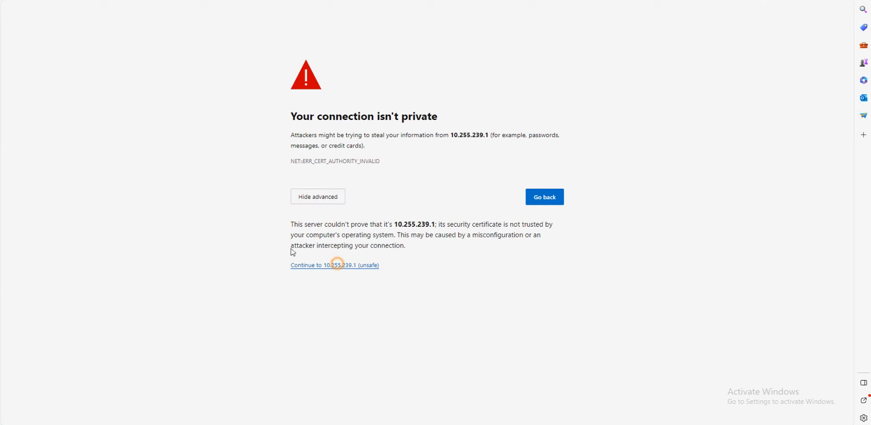
pyautogui.click(335, 262)
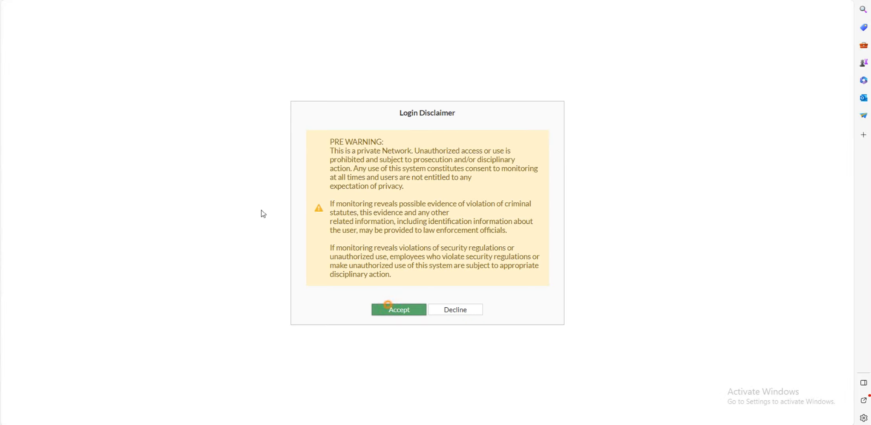
pyautogui.click(415, 310)
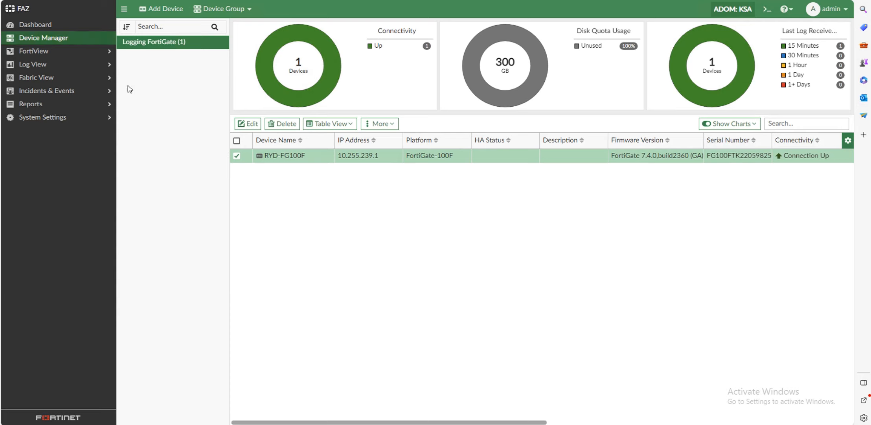
pyautogui.click(51, 53)
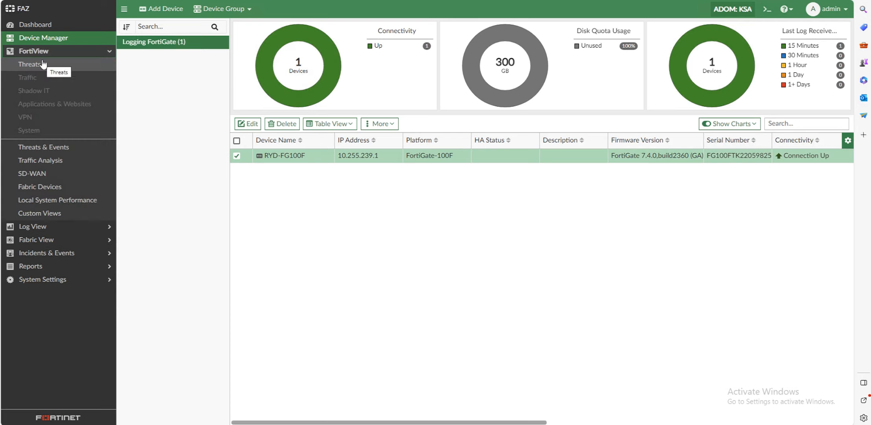
# Glance at FortiView Threats, then display the last day's FortiGate Traffic logs in Log View.
pyautogui.click(51, 65)
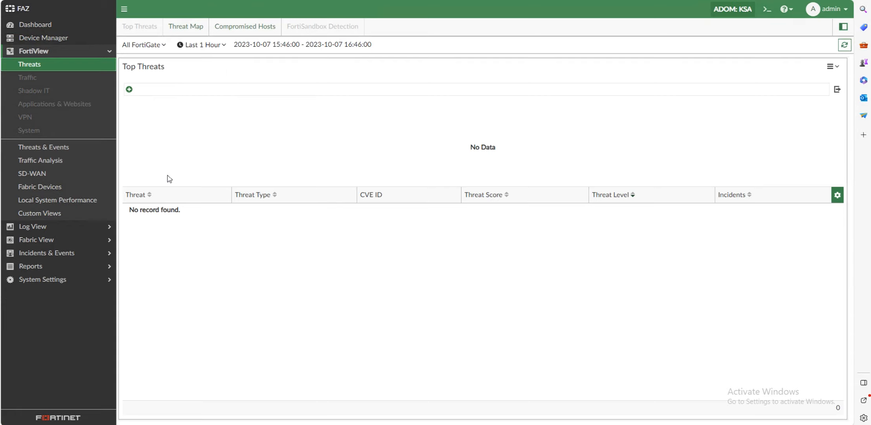
pyautogui.click(74, 226)
pyautogui.click(53, 81)
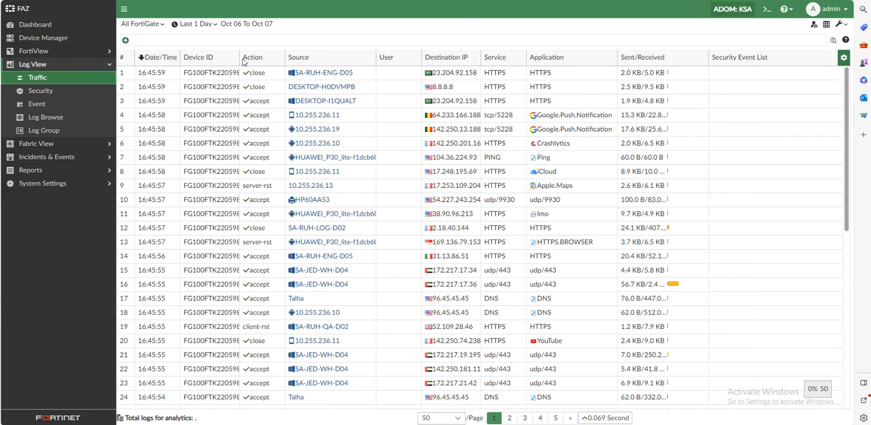
# Widen then narrow the Device ID column and page through the traffic logs.
pyautogui.moveTo(236, 57); pyautogui.dragTo(260, 57)
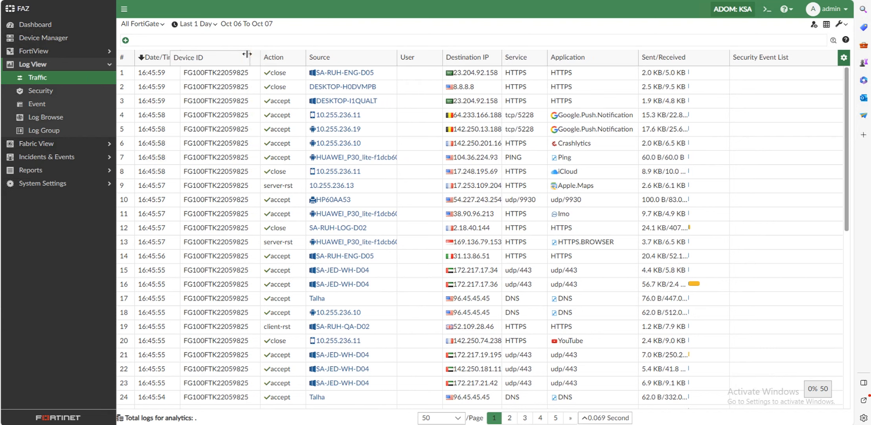
pyautogui.moveTo(259, 56); pyautogui.dragTo(212, 57)
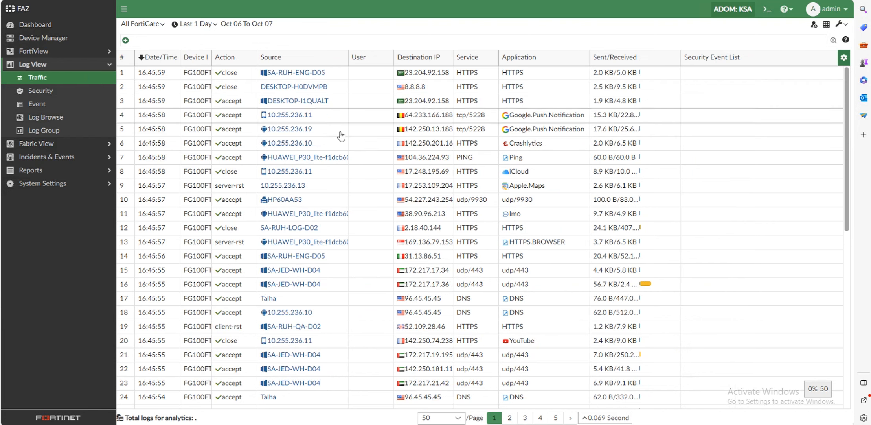
pyautogui.scroll(-8, 342, 133)
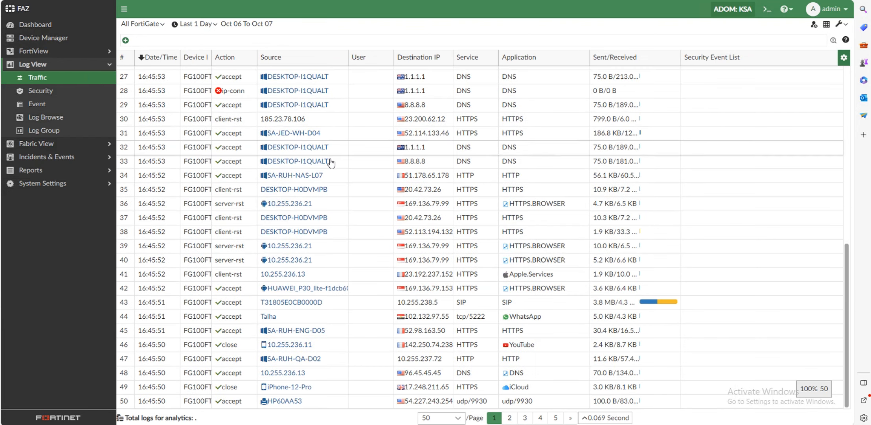
pyautogui.scroll(5, 331, 141)
pyautogui.scroll(3, 331, 140)
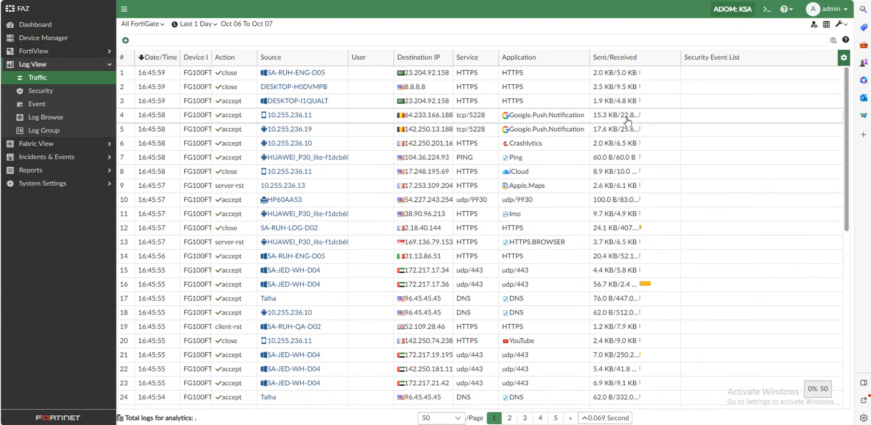
pyautogui.click(523, 420)
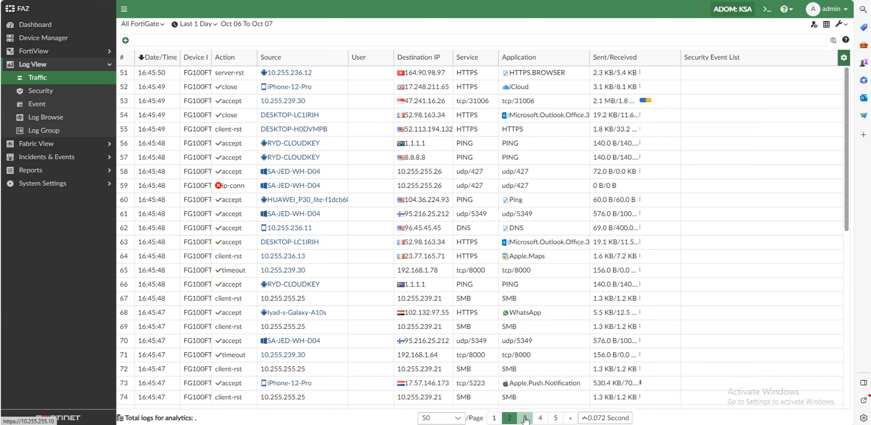
# Review the Security, Event, Log Browse and Log Group views, returning to Traffic logs.
pyautogui.click(42, 91)
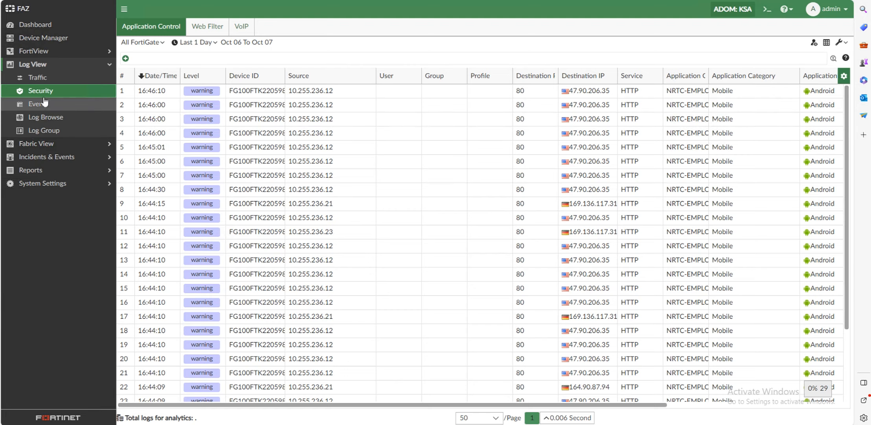
pyautogui.click(55, 104)
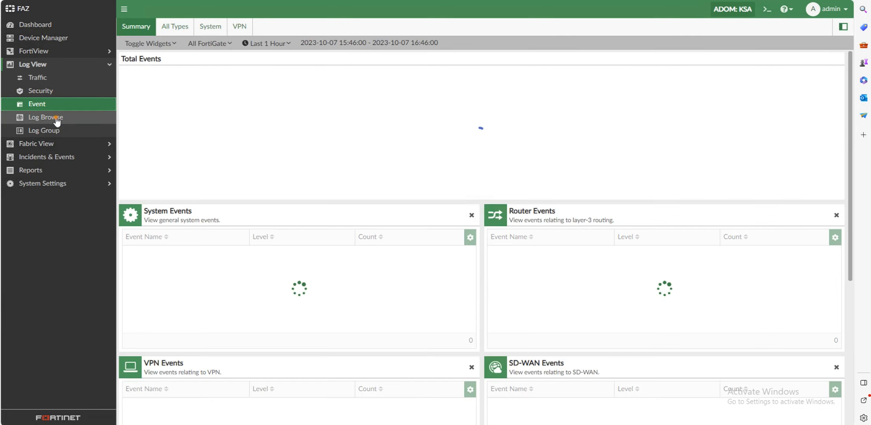
pyautogui.click(36, 118)
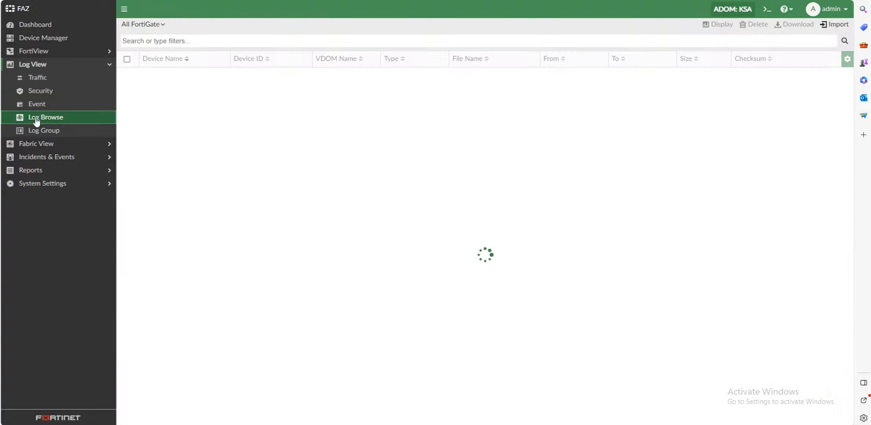
pyautogui.click(66, 133)
pyautogui.click(53, 79)
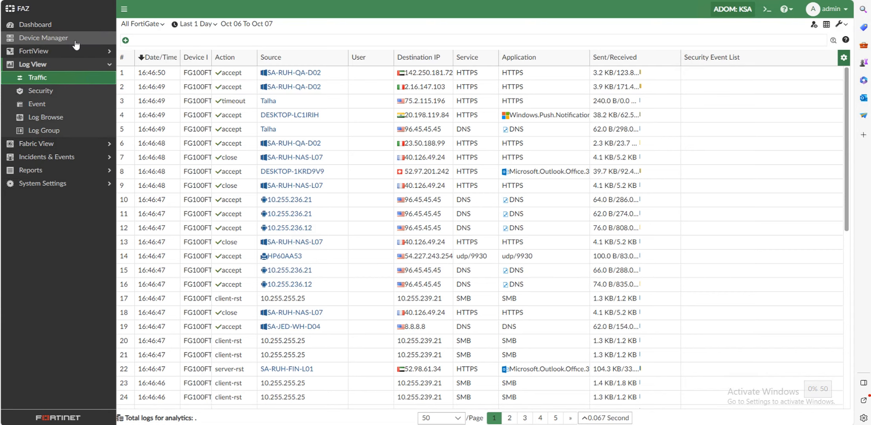
pyautogui.click(72, 29)
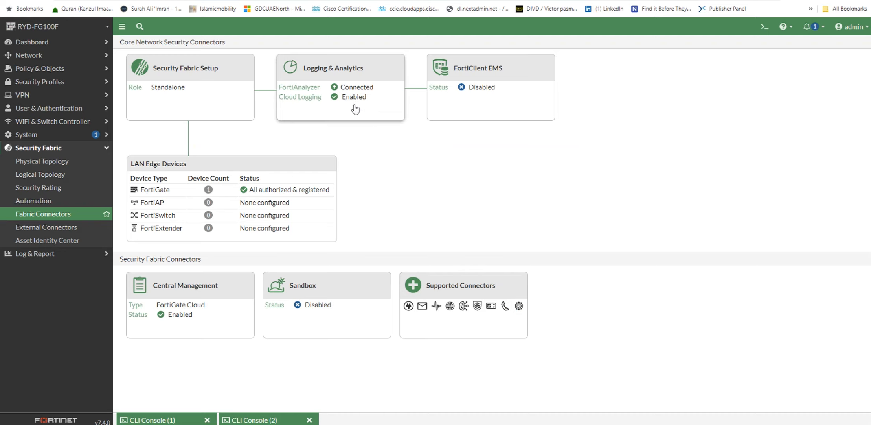
# Open the FortiAnalyzer Logging Settings and inspect its CLI configuration for server 10.255.255.10.
pyautogui.click(375, 111)
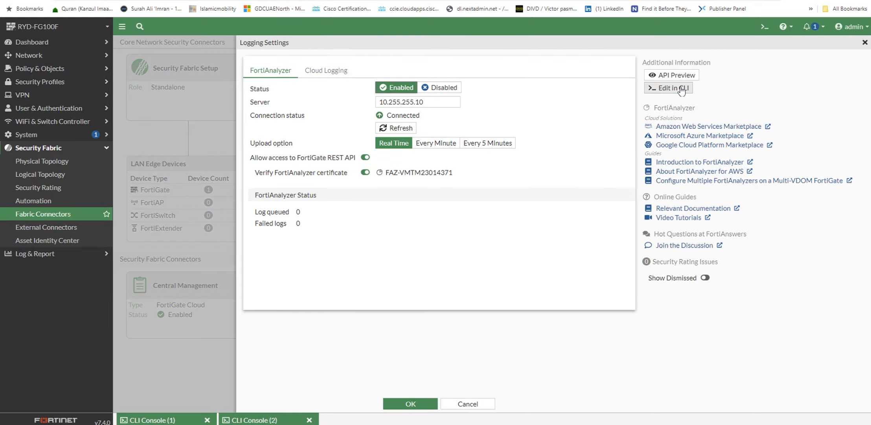
pyautogui.click(669, 88)
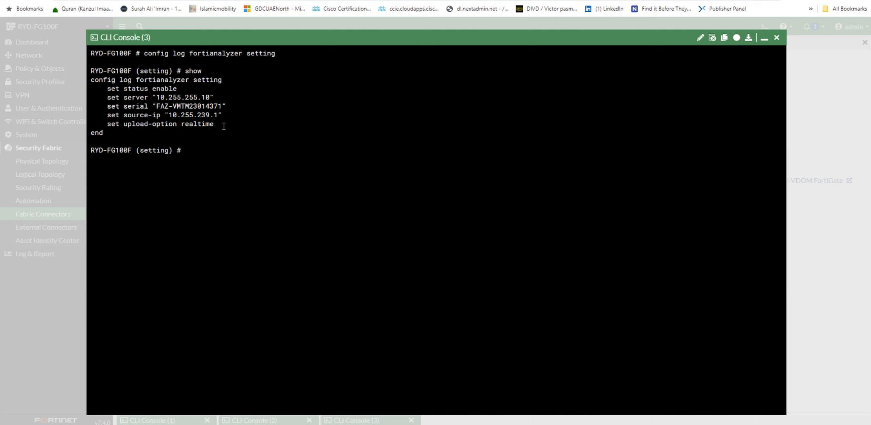
pyautogui.click(765, 38)
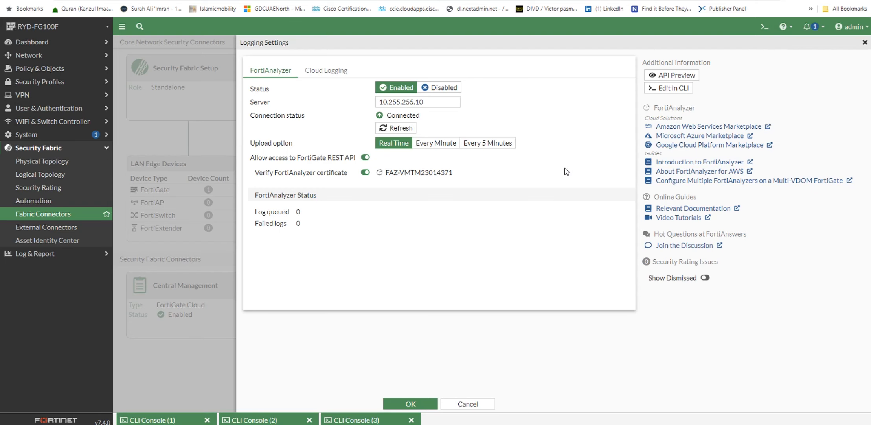